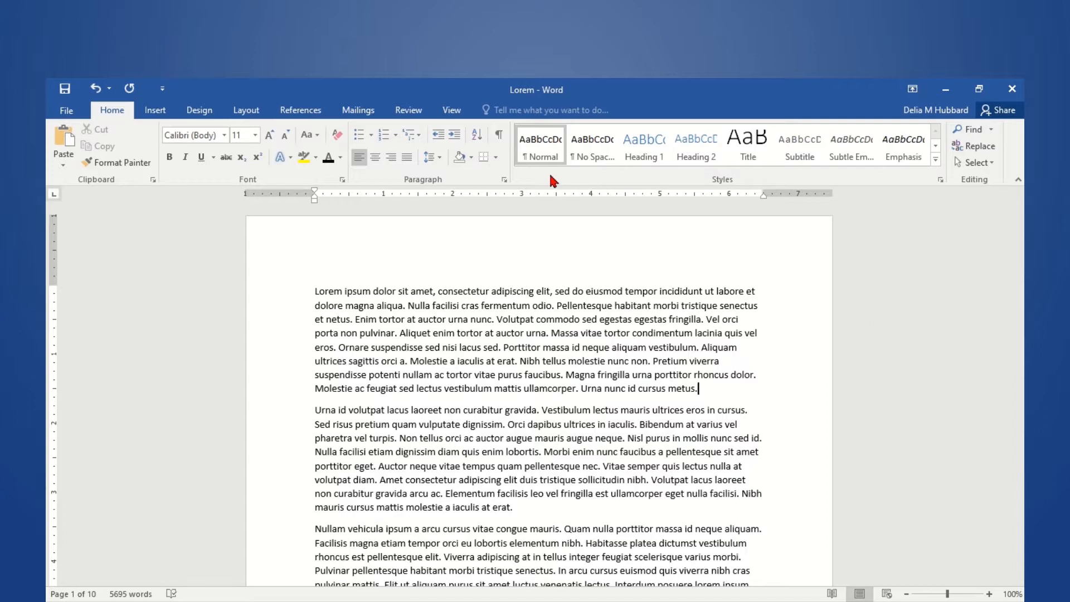
# - Look through the first pages of the document, return to its beginning and zoom to show one whole page
pyautogui.click(450, 112)
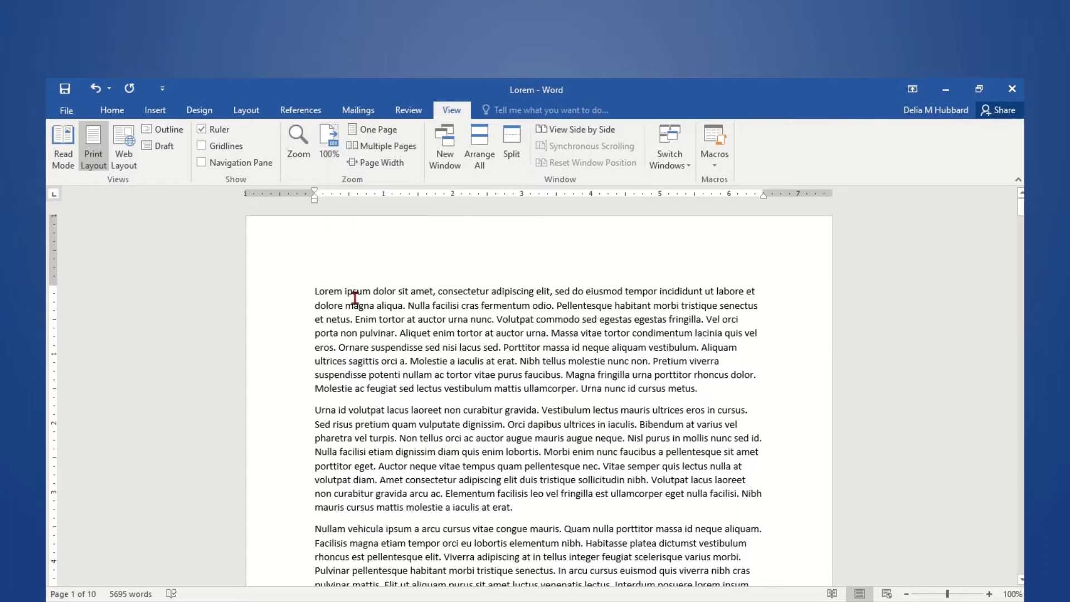
pyautogui.scroll(-9, 354, 298)
pyautogui.scroll(-10, 357, 298)
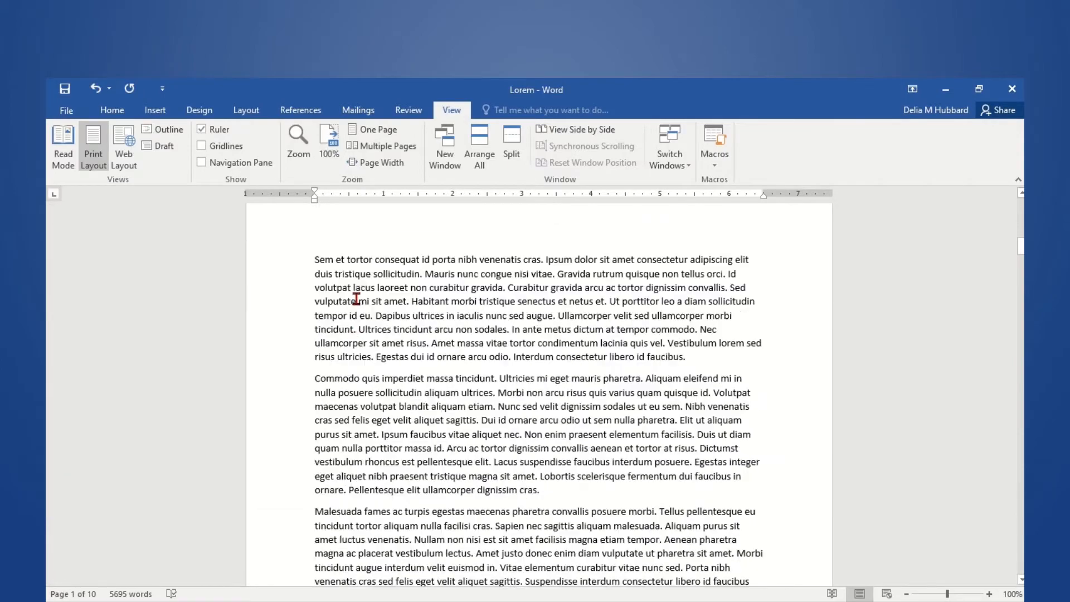
pyautogui.scroll(-10, 356, 299)
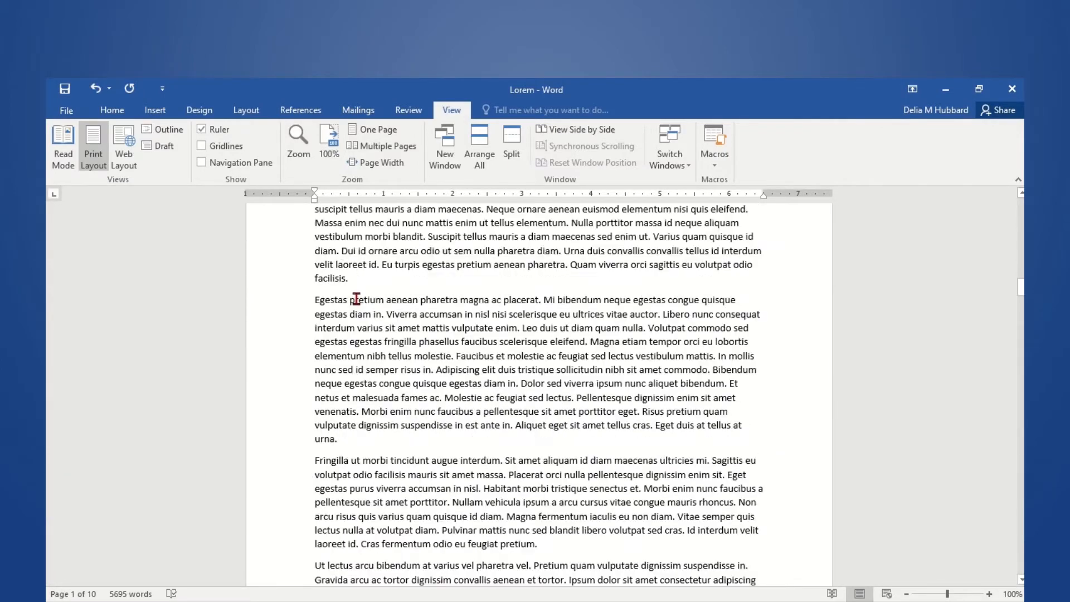
pyautogui.scroll(20, 357, 299)
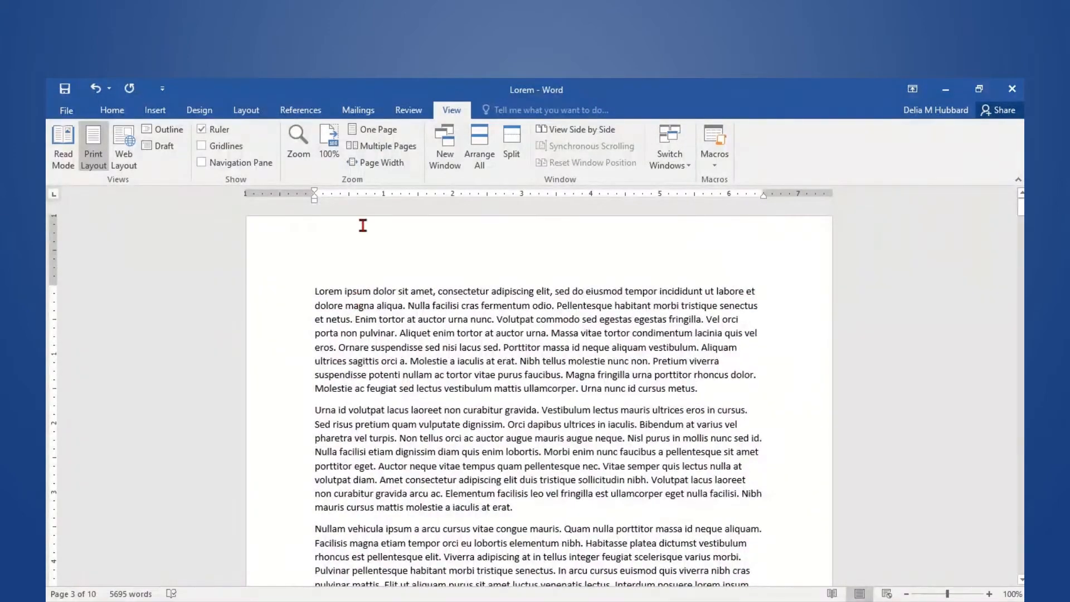
pyautogui.click(376, 137)
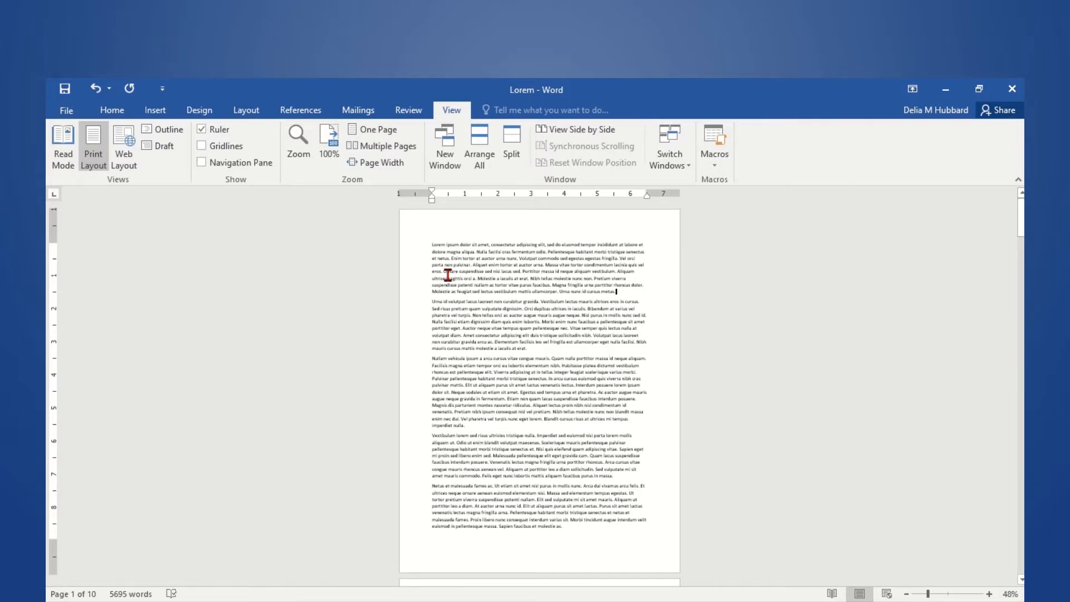
# - Fit the page width to the window and look through the first two pages at that zoom
pyautogui.click(374, 165)
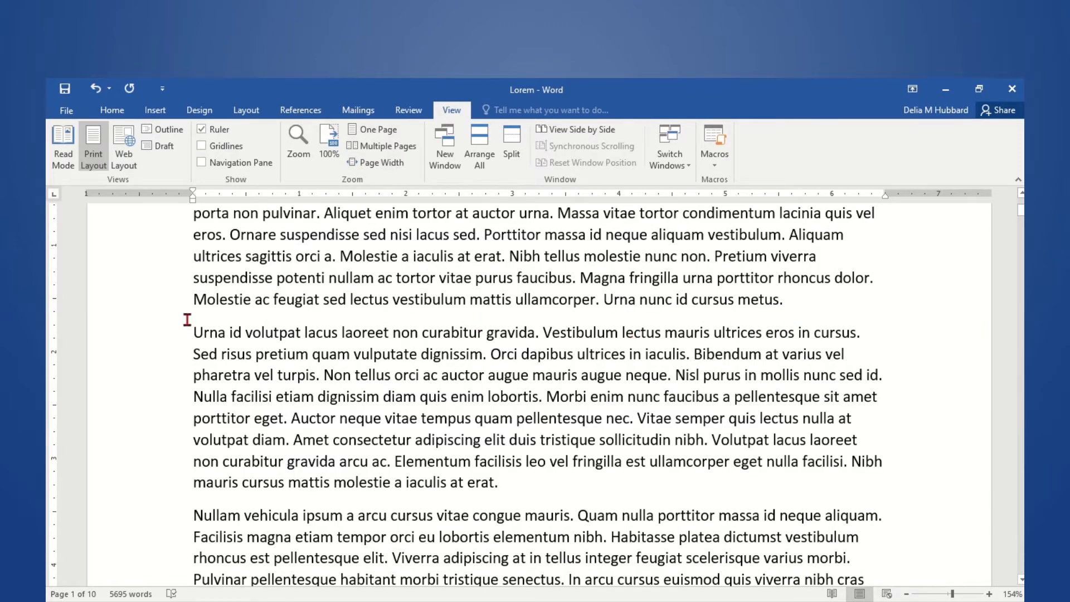
pyautogui.scroll(3, 529, 360)
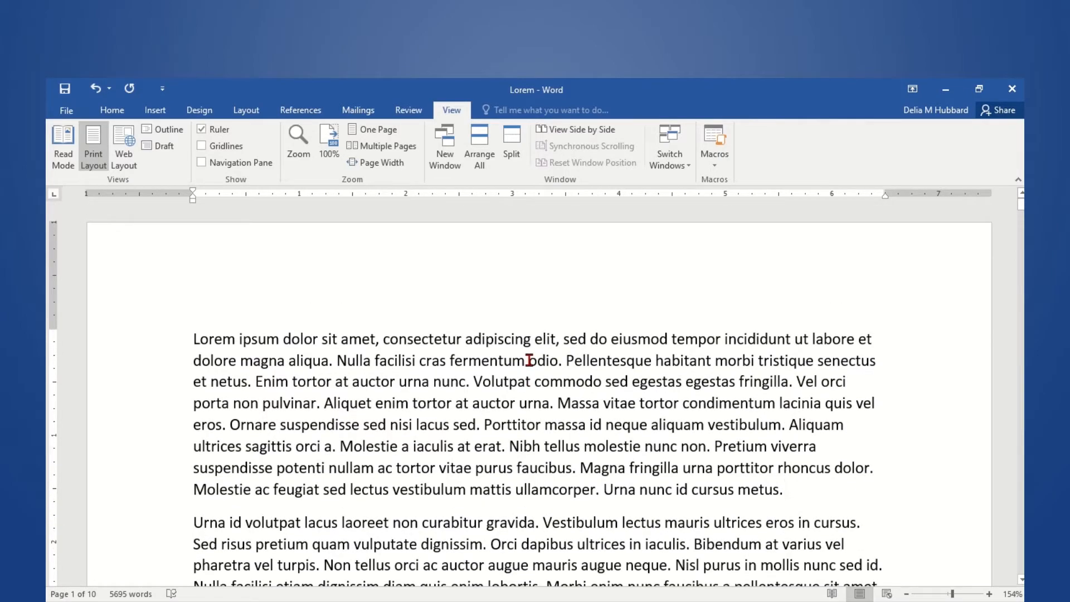
pyautogui.scroll(-13, 529, 360)
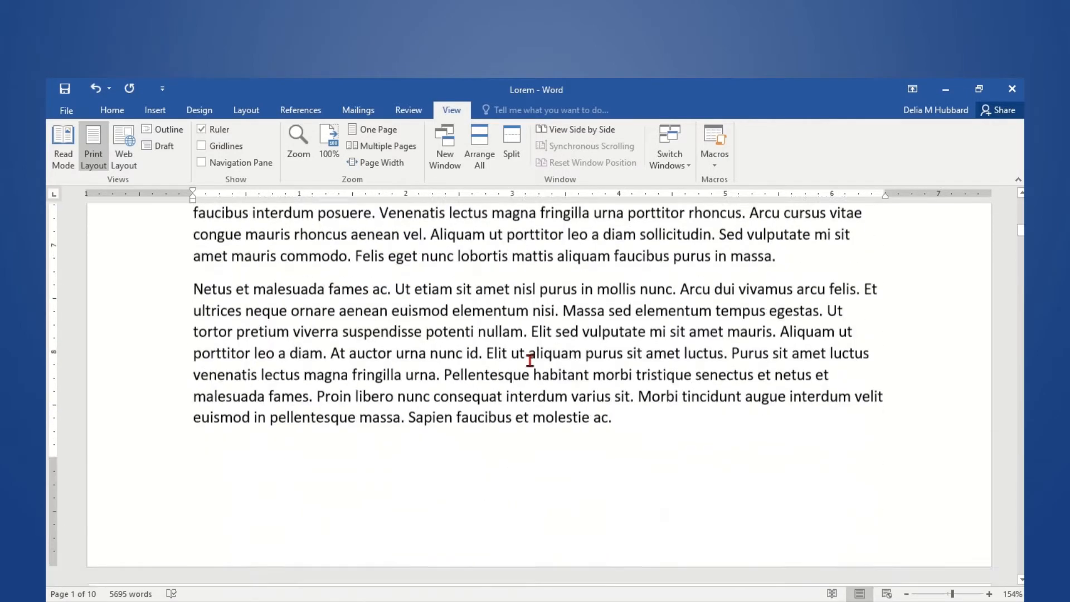
pyautogui.scroll(-7, 530, 361)
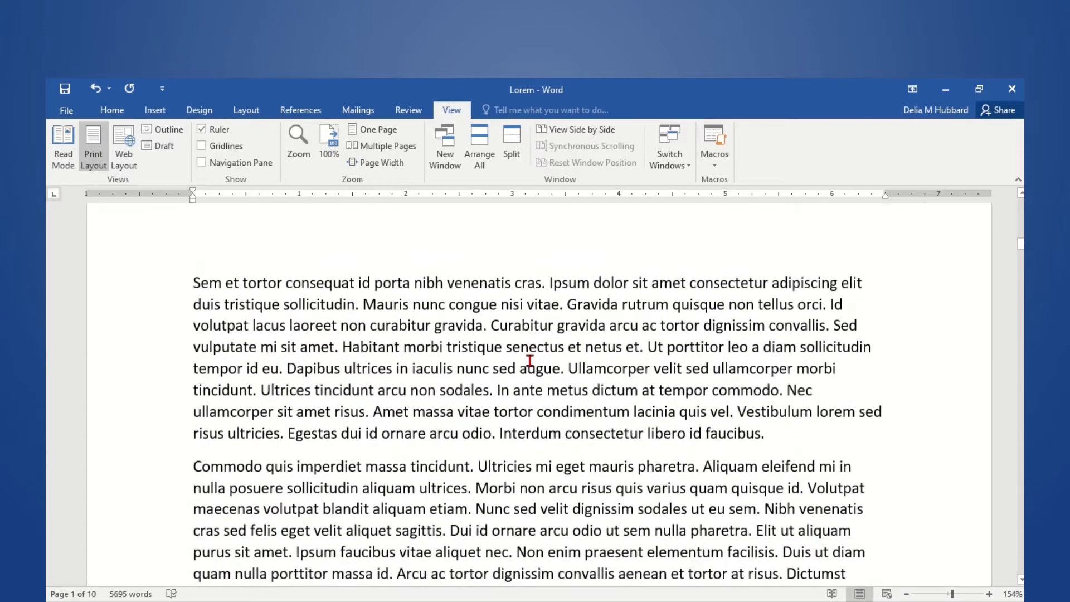
pyautogui.scroll(-2, 530, 360)
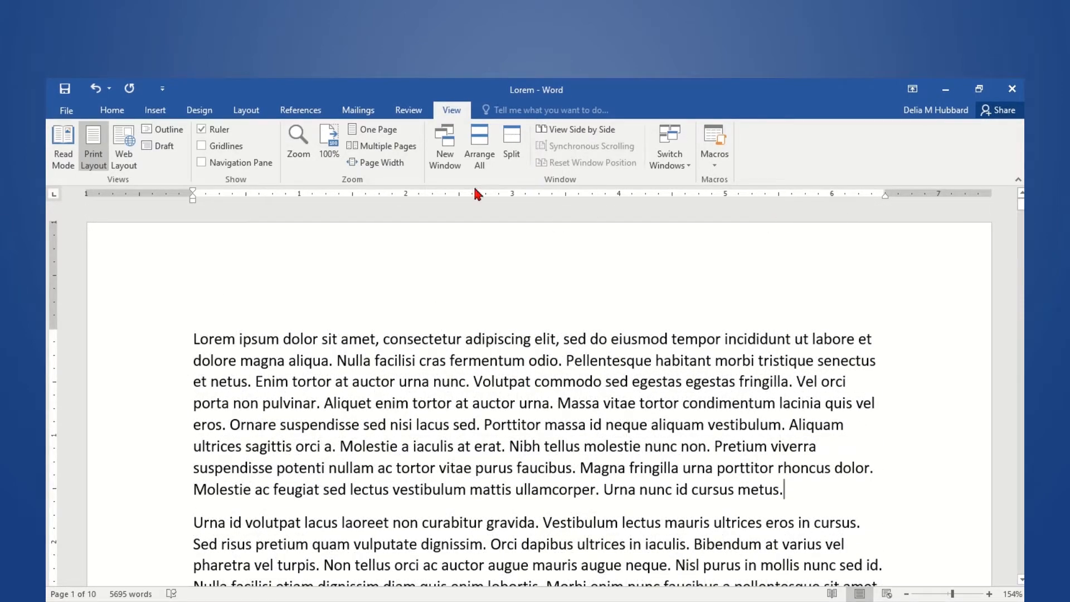
# - Show multiple pages side by side and look through the document down to its last page and back
pyautogui.click(406, 155)
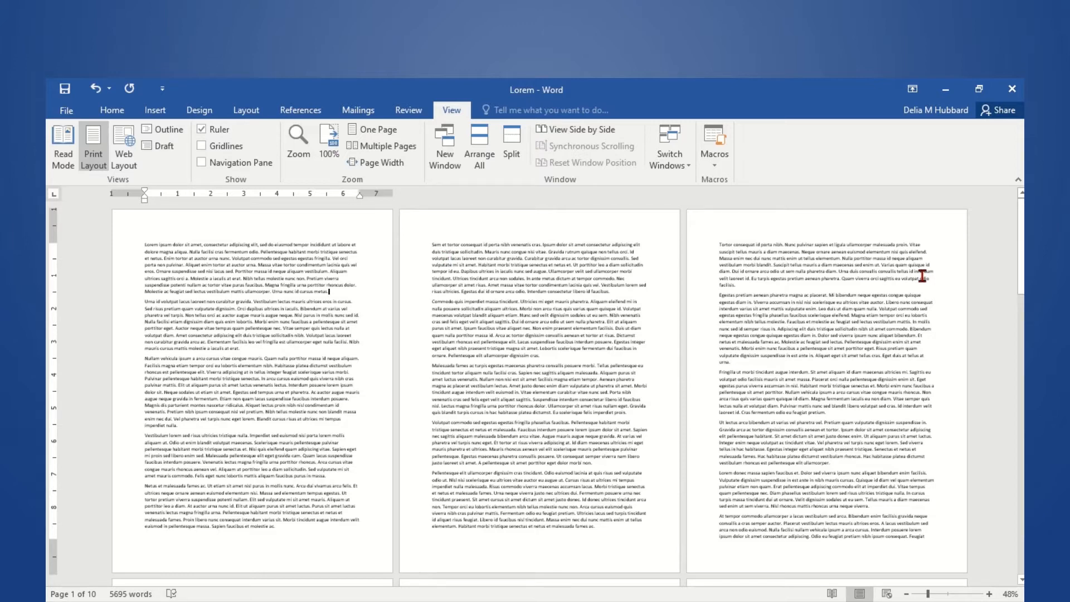
pyautogui.scroll(-5, 923, 275)
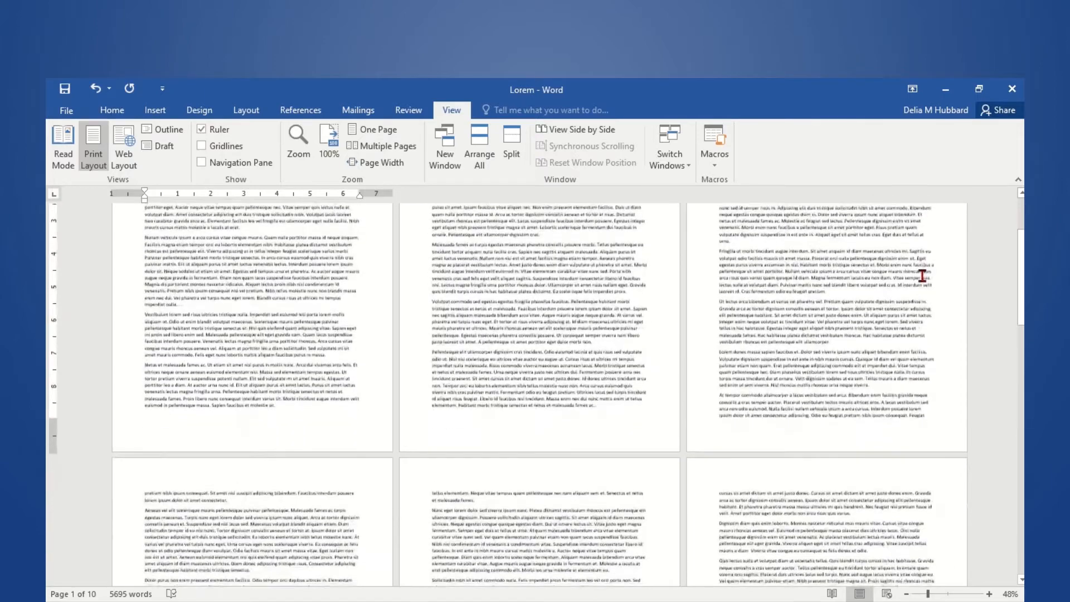
pyautogui.scroll(-3, 923, 276)
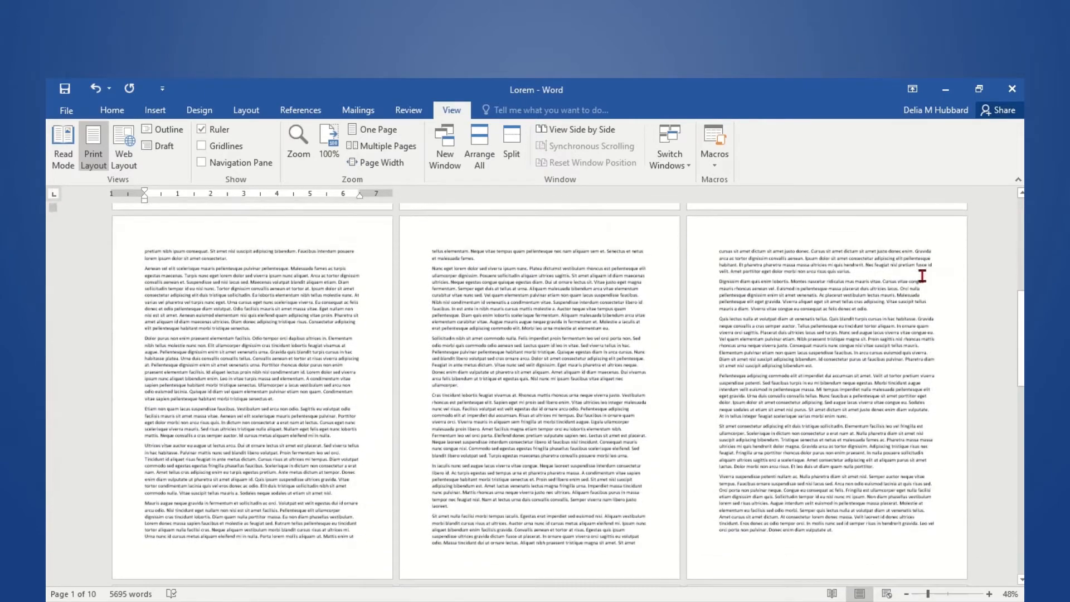
pyautogui.scroll(-7, 923, 275)
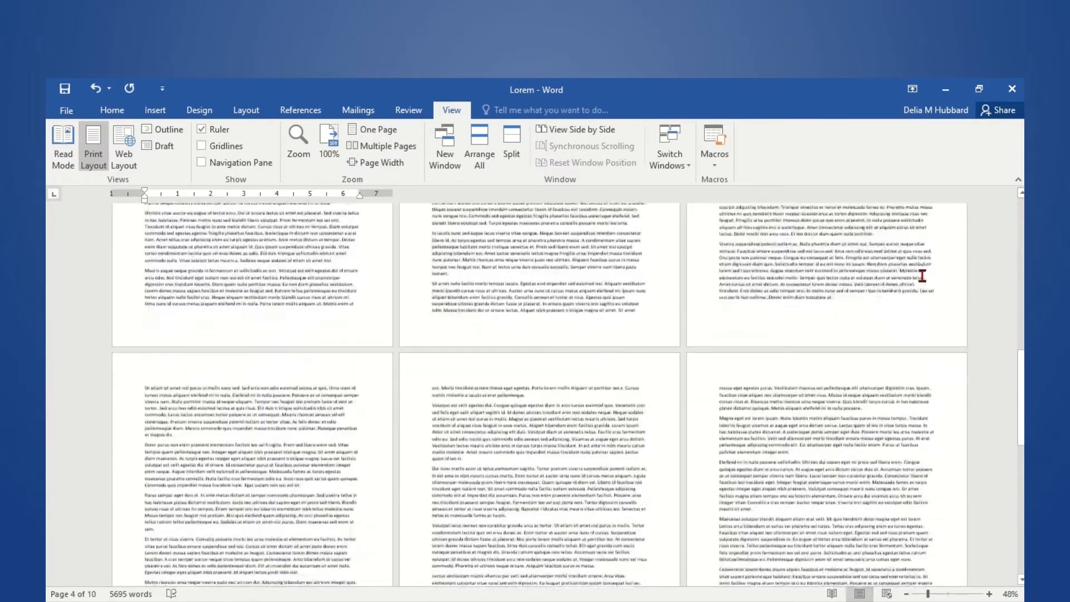
pyautogui.scroll(-5, 922, 276)
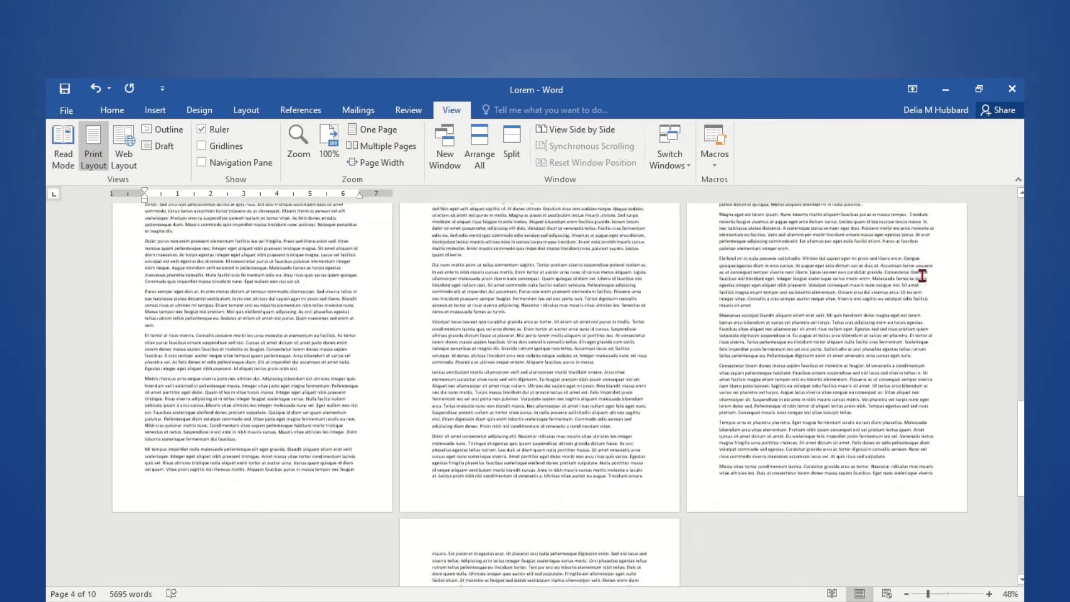
pyautogui.scroll(-5, 922, 276)
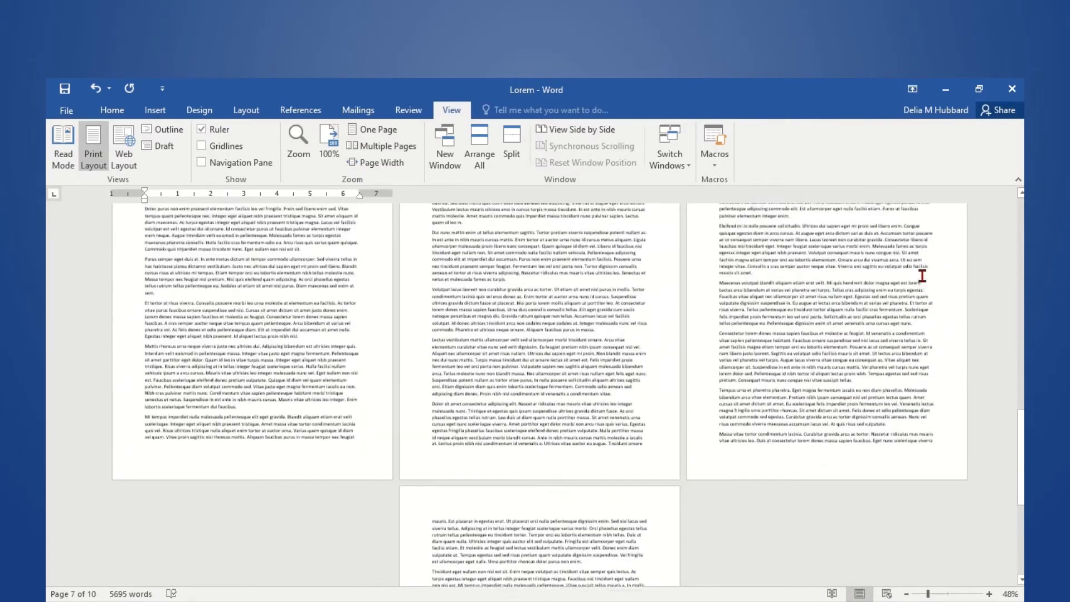
pyautogui.scroll(15, 922, 276)
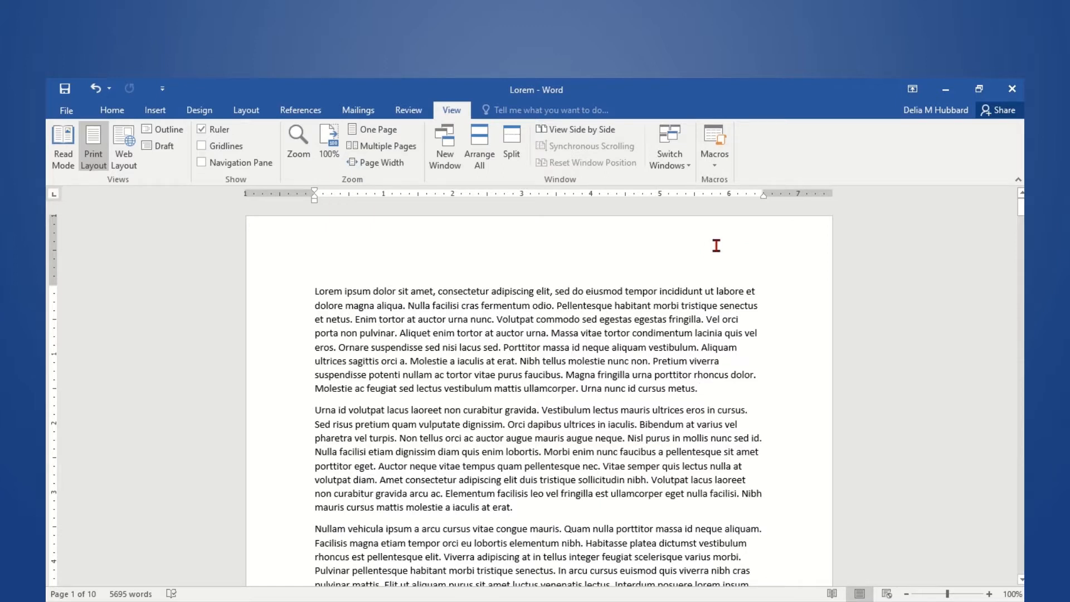
# - Set the document zoom to the 200% preset
pyautogui.click(299, 167)
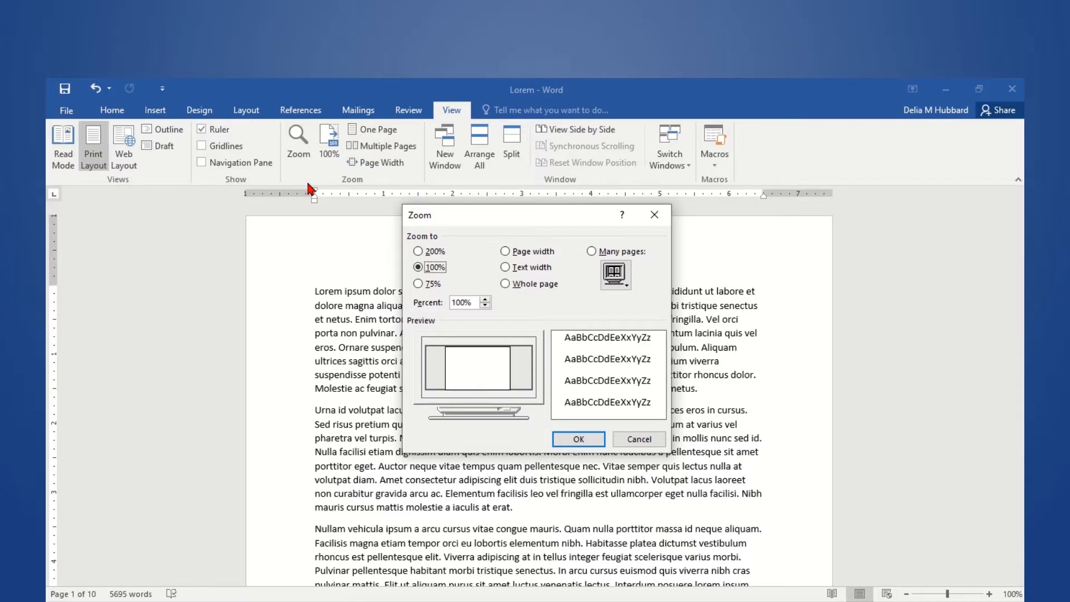
pyautogui.click(419, 251)
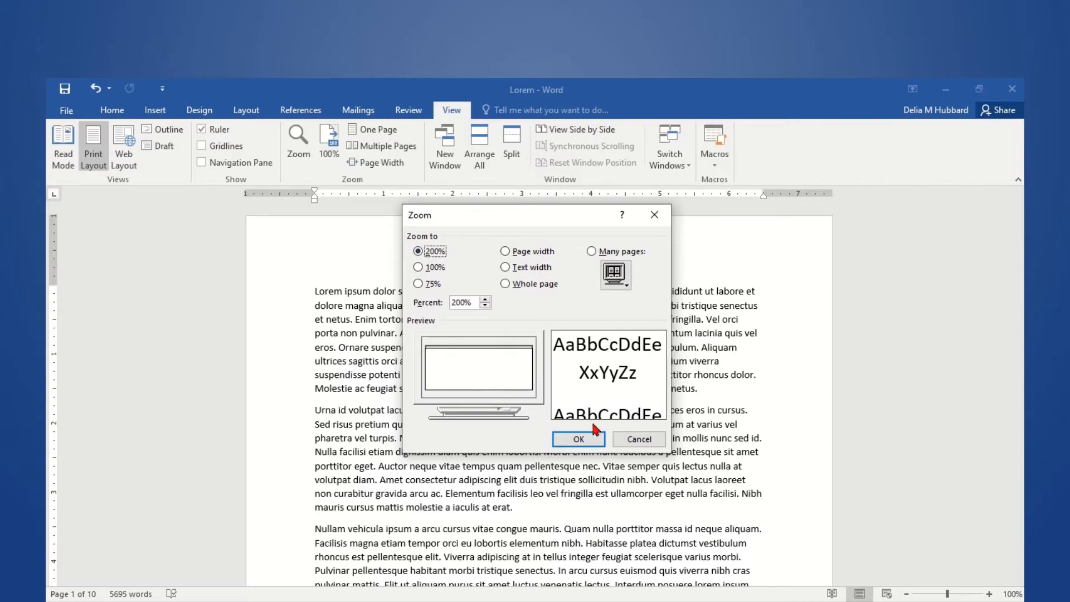
pyautogui.click(590, 440)
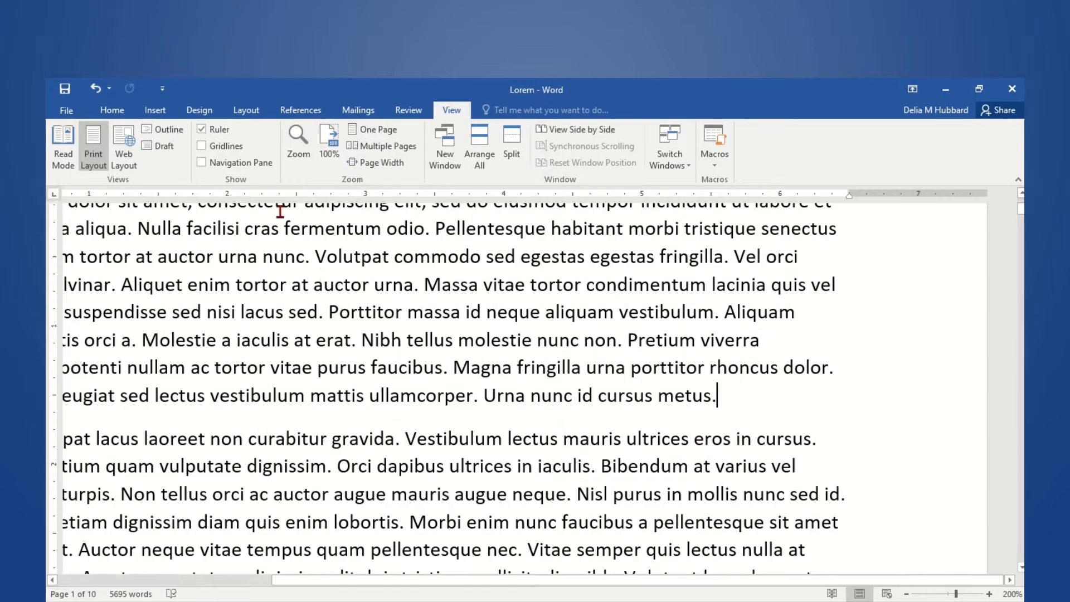
# - Set the document zoom to the 75% preset
pyautogui.click(292, 162)
pyautogui.click(418, 283)
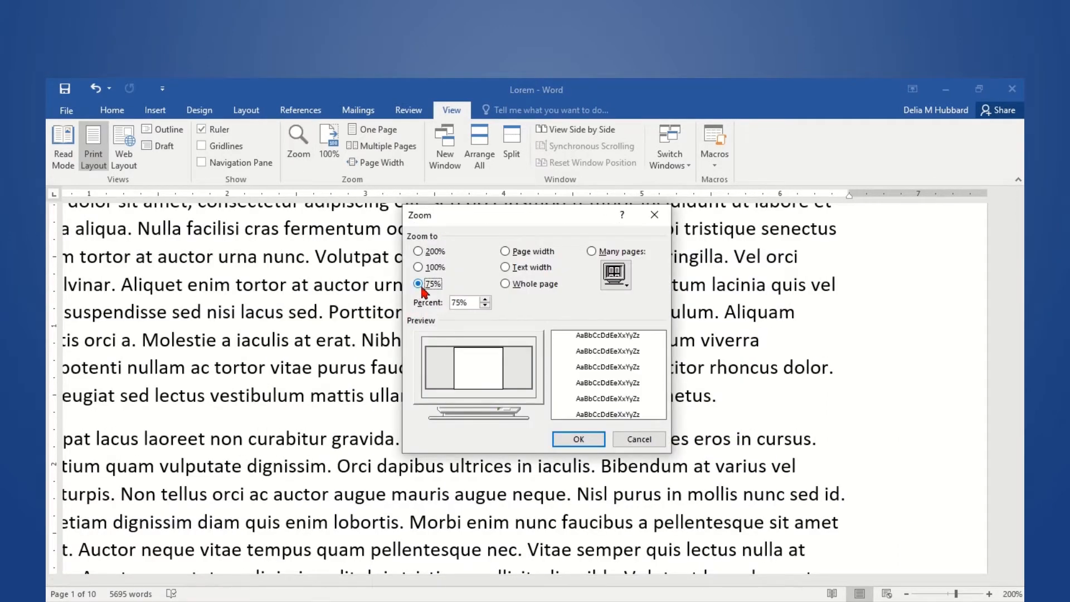
pyautogui.click(569, 440)
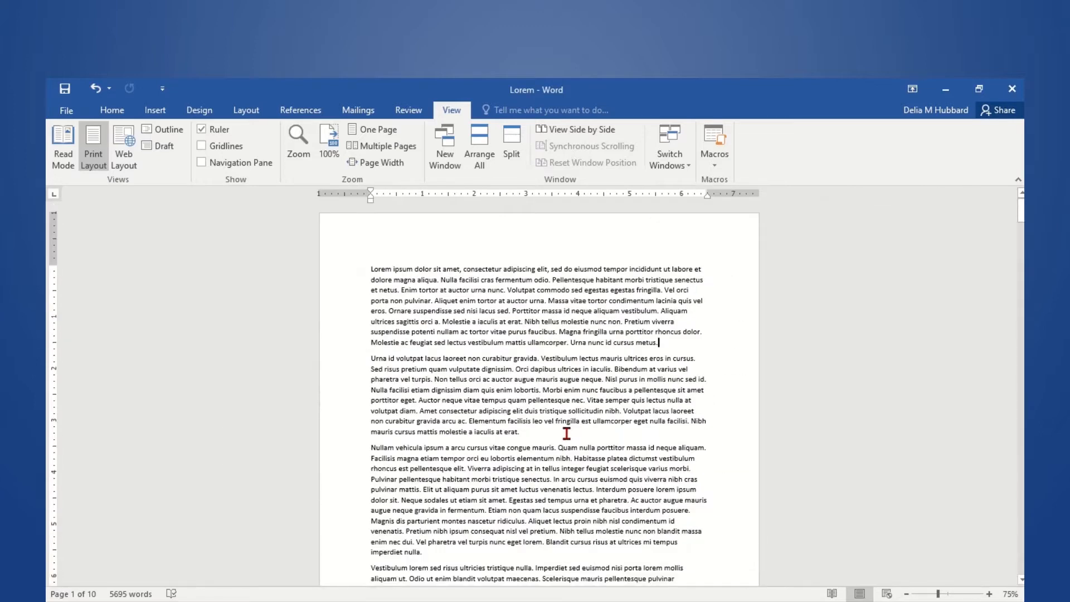
# - Zoom the document to page width and from there to text width using the Zoom dialog
pyautogui.click(301, 158)
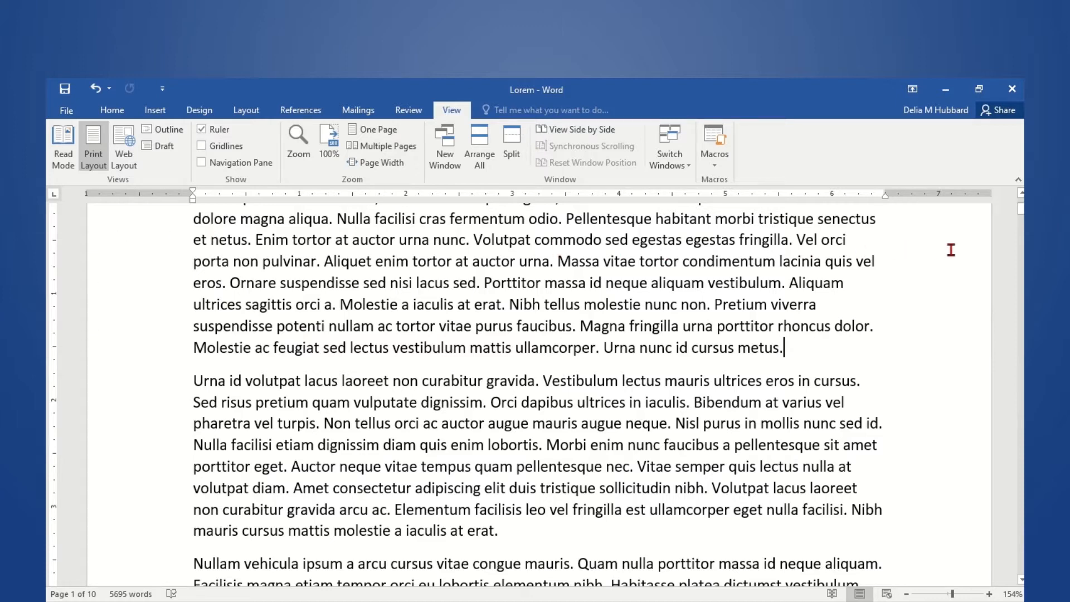
pyautogui.click(299, 147)
pyautogui.click(505, 267)
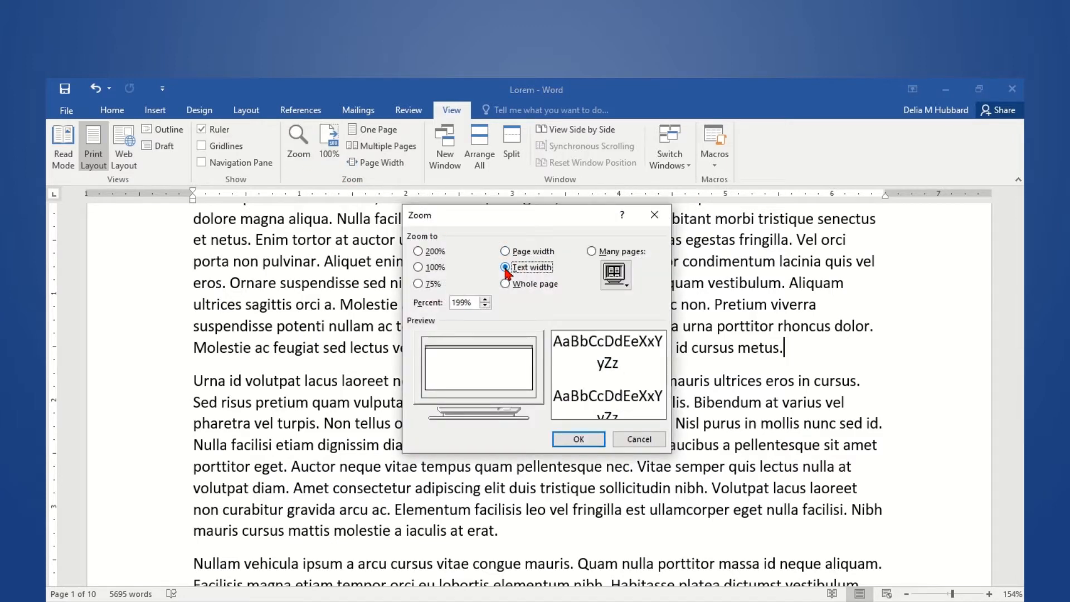
pyautogui.click(578, 440)
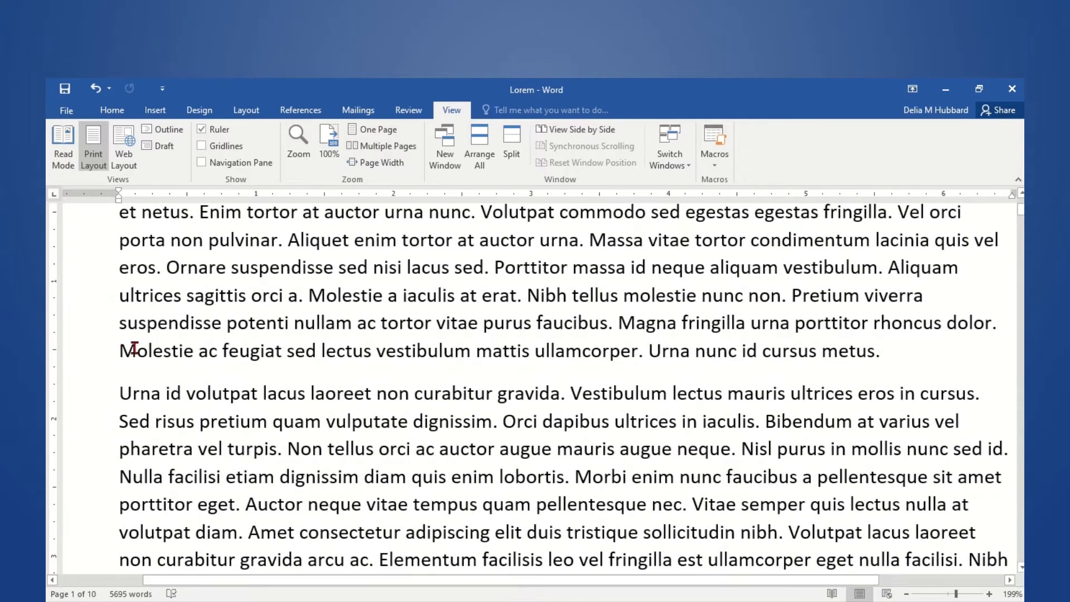
# - Place the cursor at the end of the first paragraph and change the zoom from text width to page width
pyautogui.click(884, 350)
pyautogui.click(298, 146)
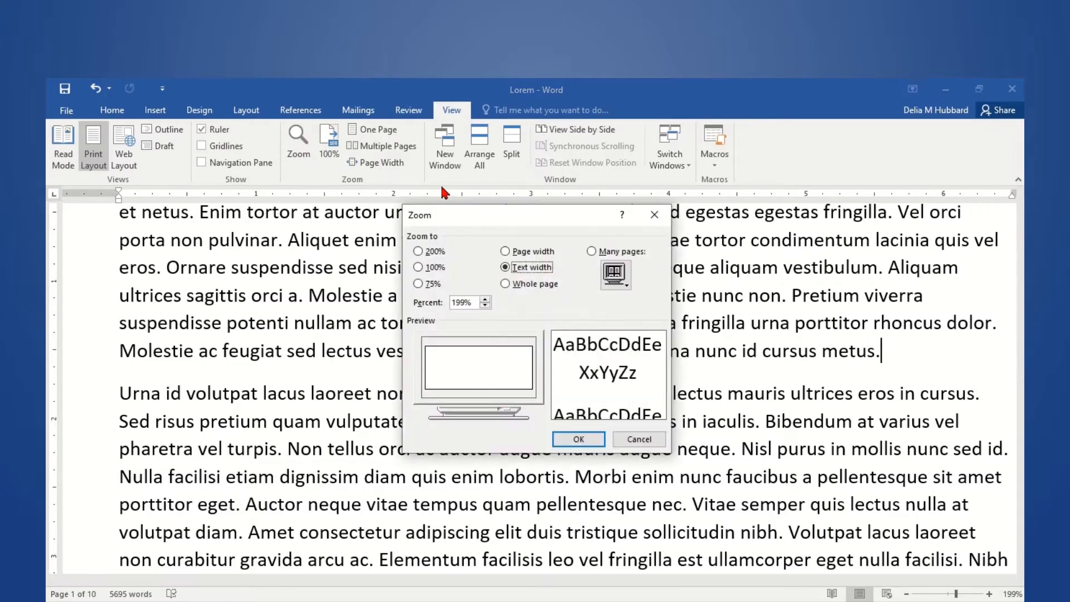
pyautogui.click(527, 254)
pyautogui.click(590, 443)
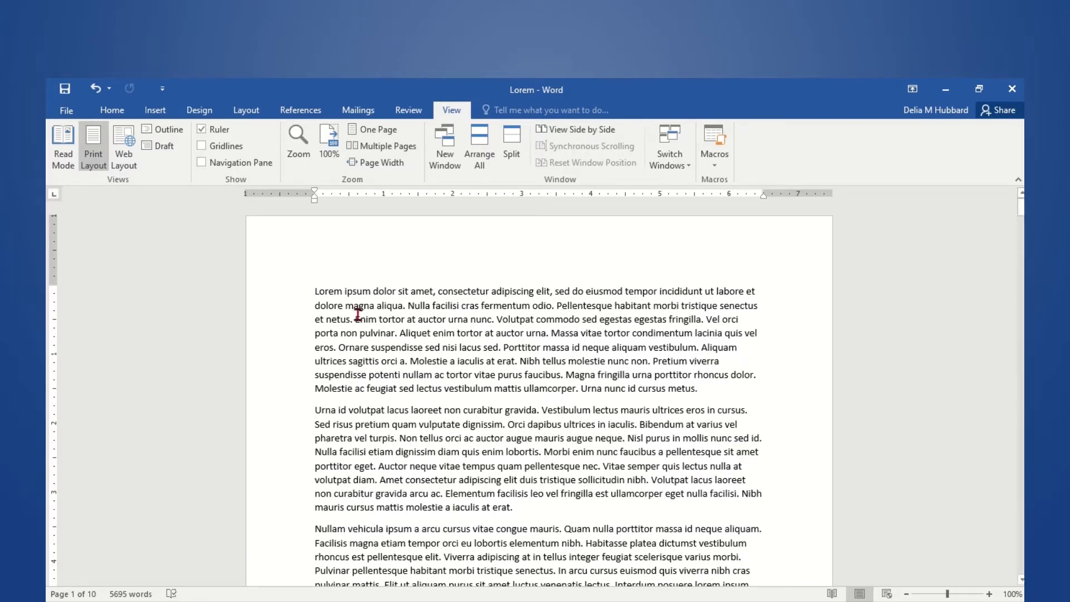
# - Zoom to many pages with a 1 x 2 page arrangement
pyautogui.click(306, 162)
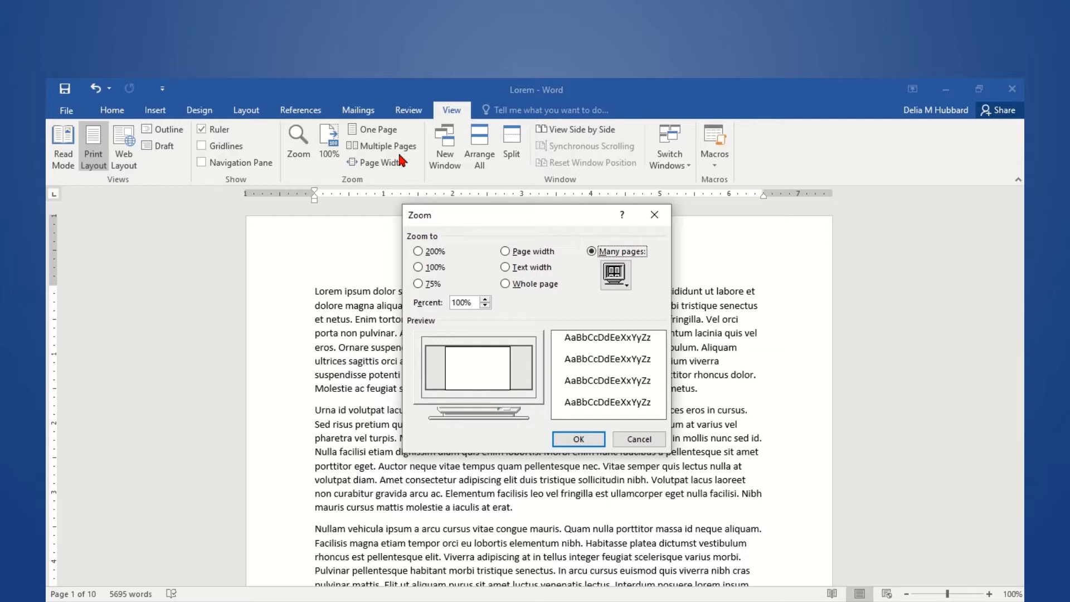
pyautogui.click(628, 282)
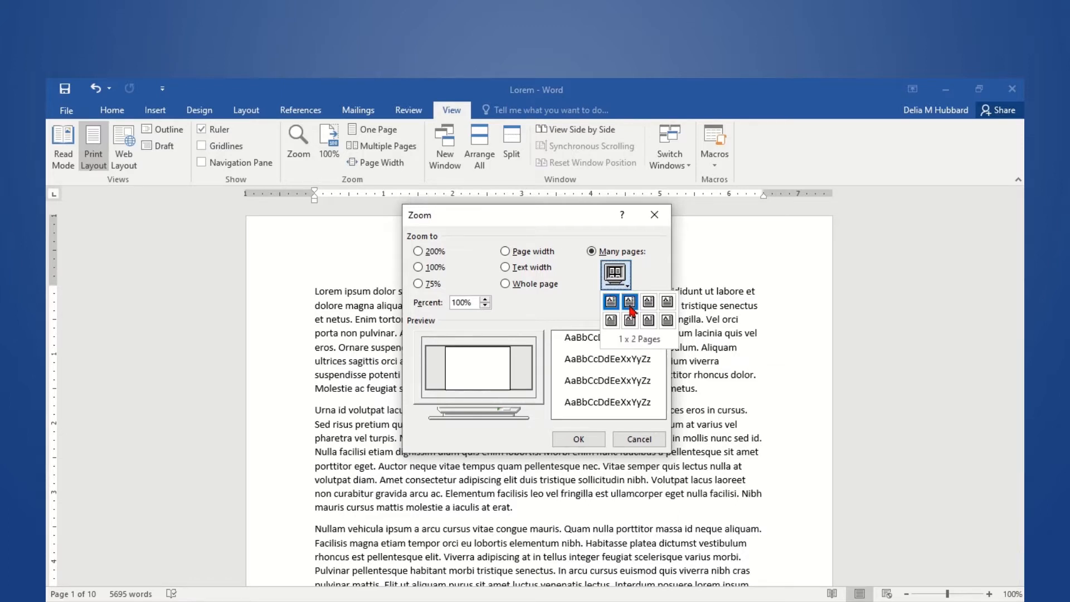
pyautogui.click(630, 302)
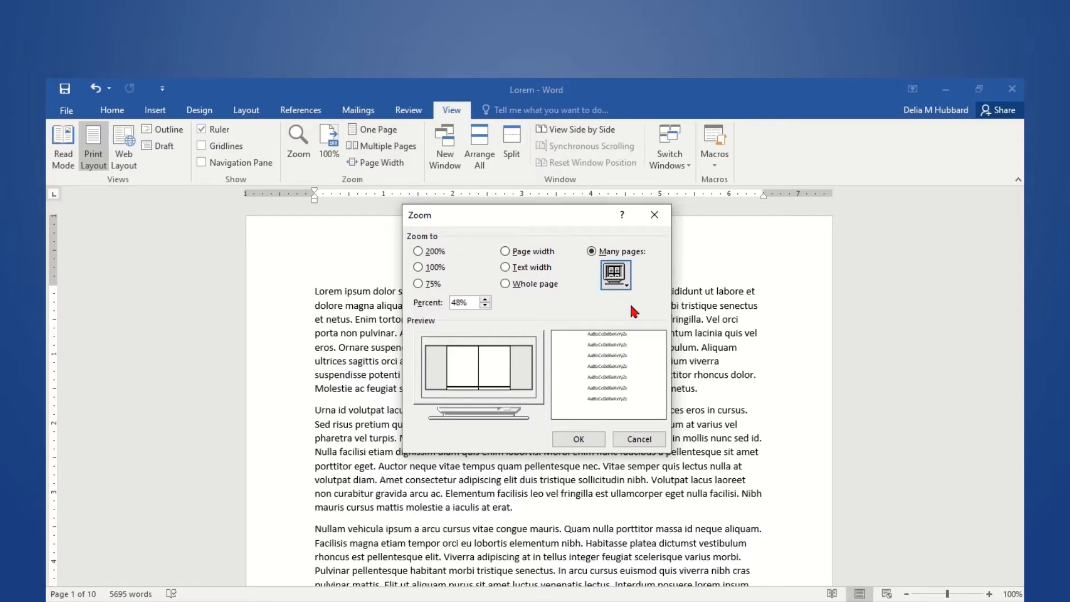
pyautogui.click(578, 439)
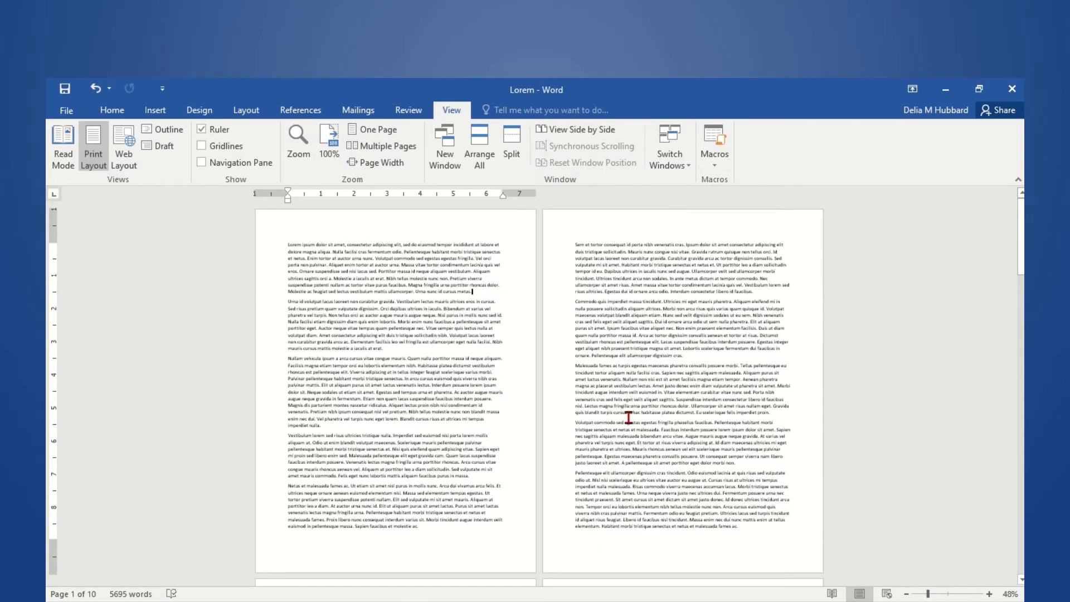
# - Change the many-pages zoom to a 1 x 4 page arrangement
pyautogui.click(299, 146)
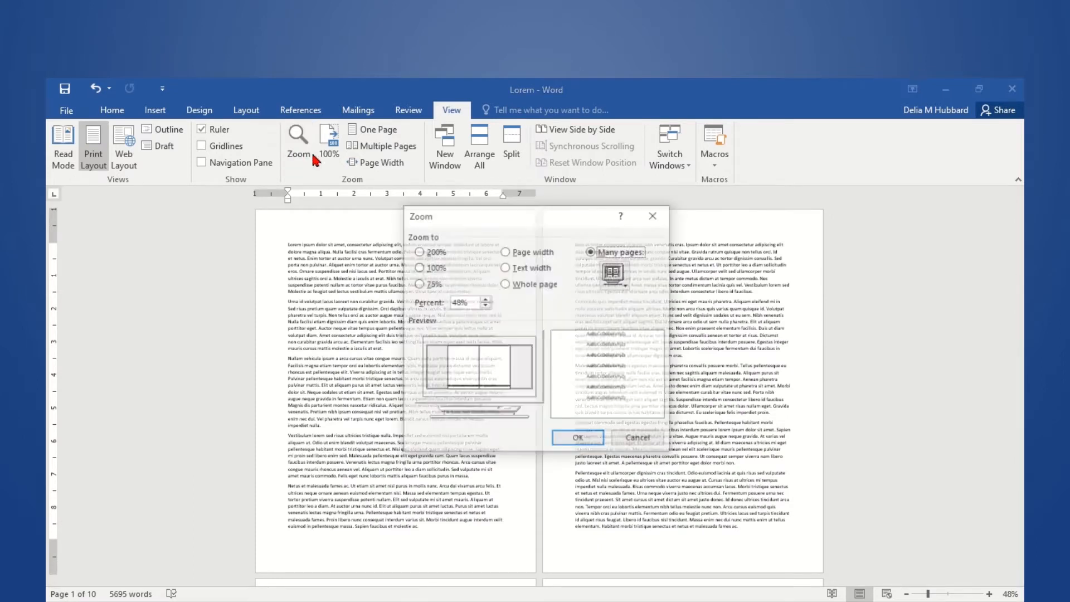
pyautogui.click(623, 288)
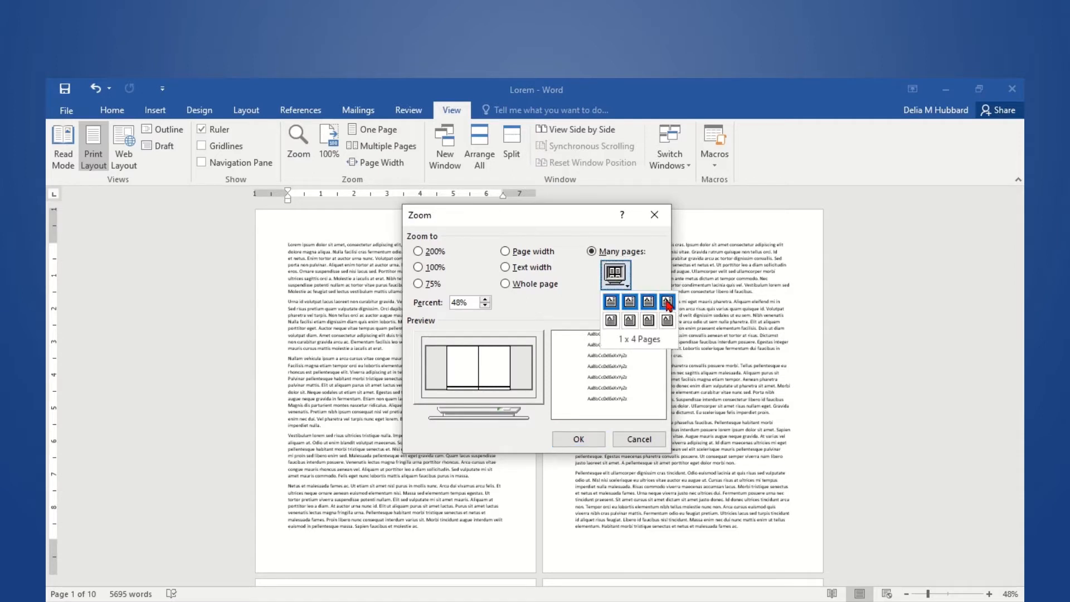
pyautogui.click(667, 301)
pyautogui.click(591, 440)
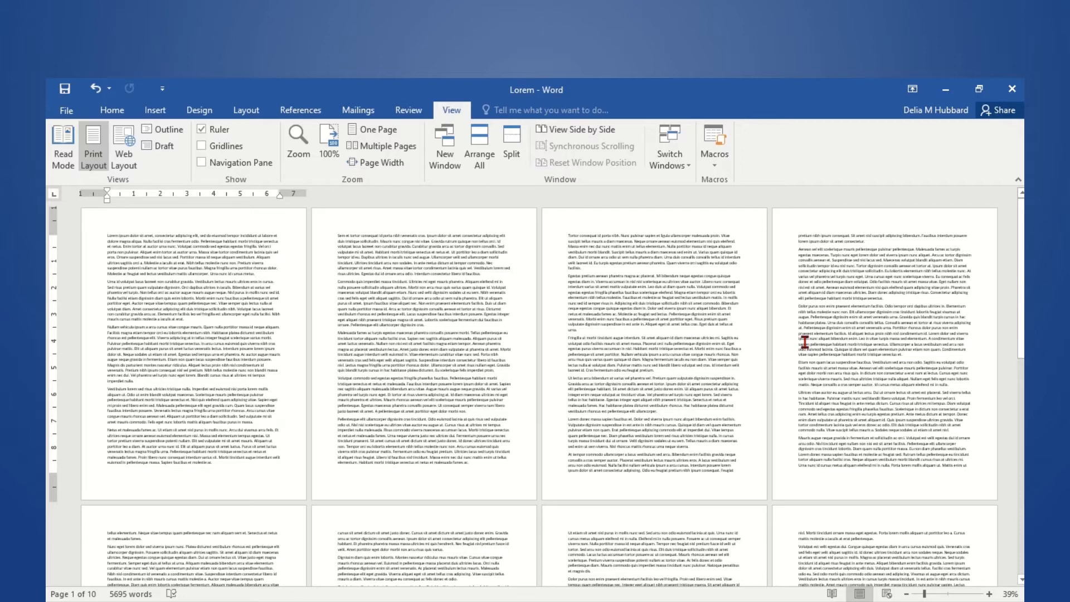
# - Change the many-pages zoom to a 2 x 4 page arrangement
pyautogui.click(299, 146)
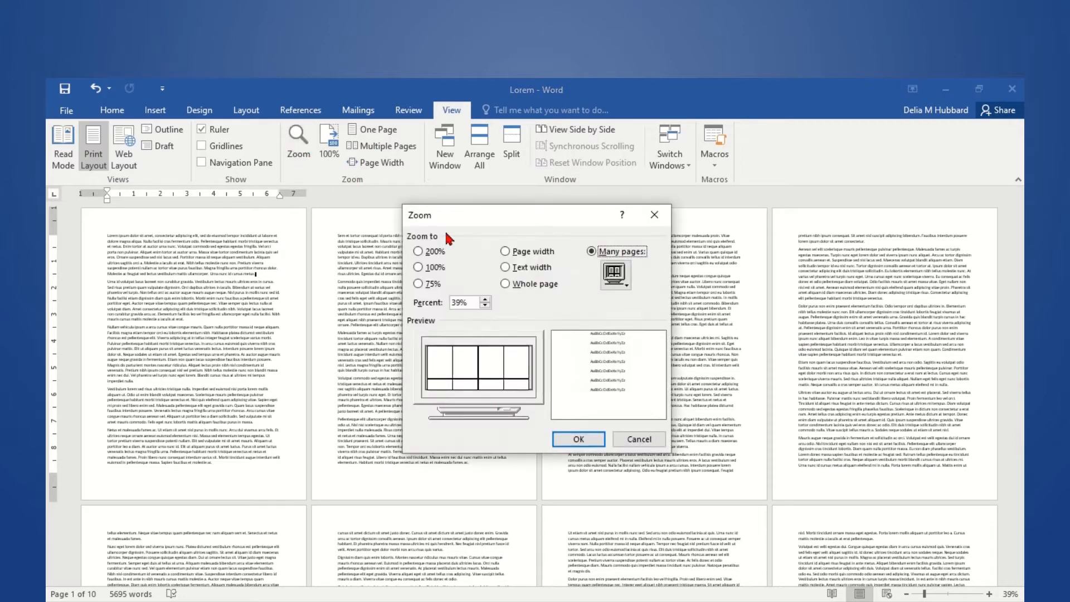
pyautogui.click(611, 277)
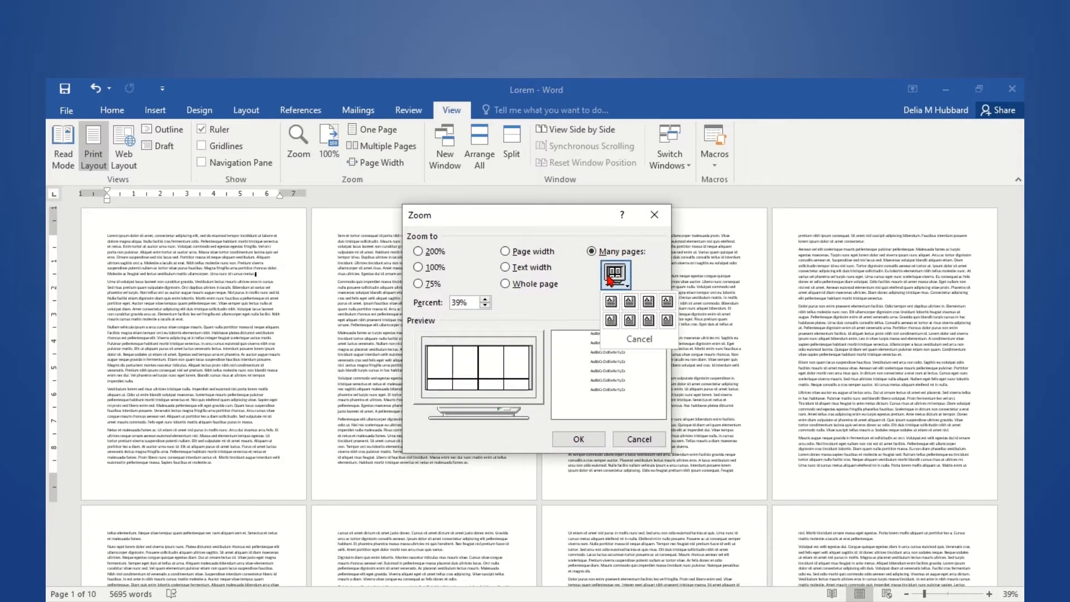
pyautogui.click(669, 320)
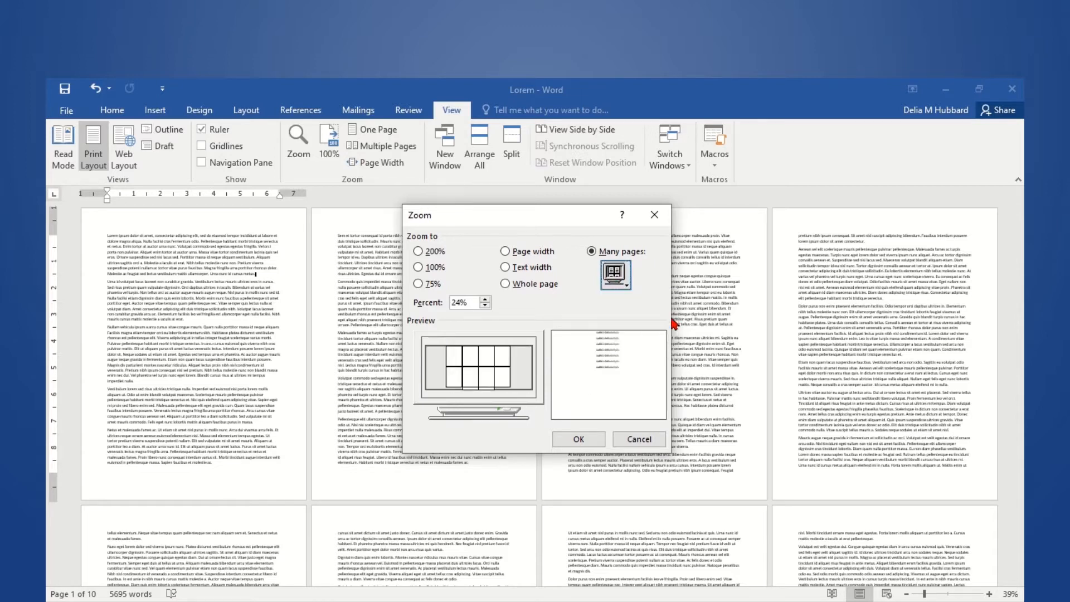
pyautogui.click(601, 442)
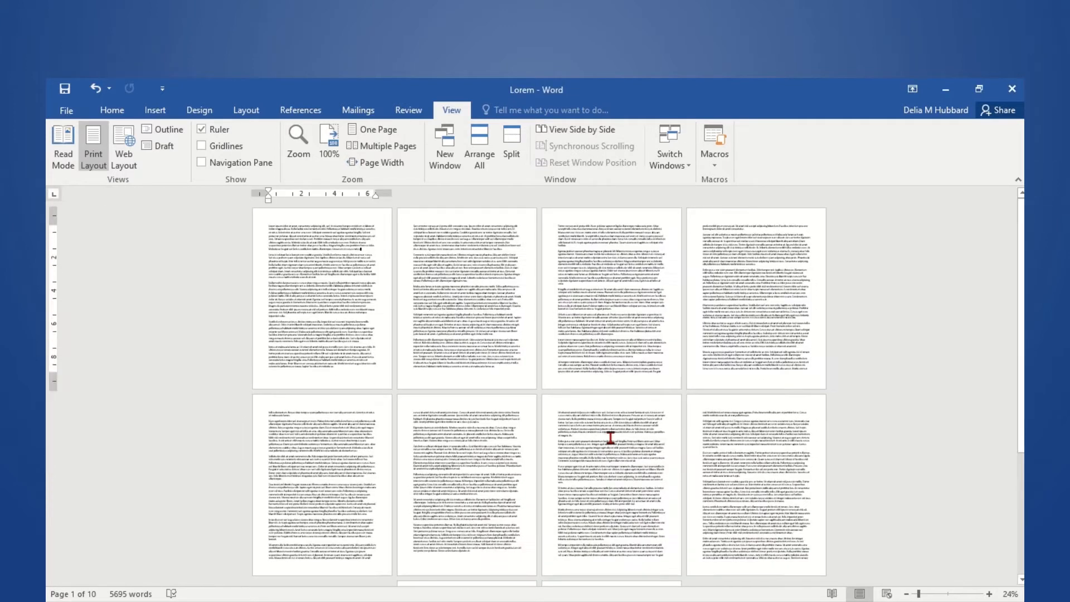
# - Place the cursor on page 8 and change the many-pages zoom to a 2 x 2 page arrangement
pyautogui.click(952, 397)
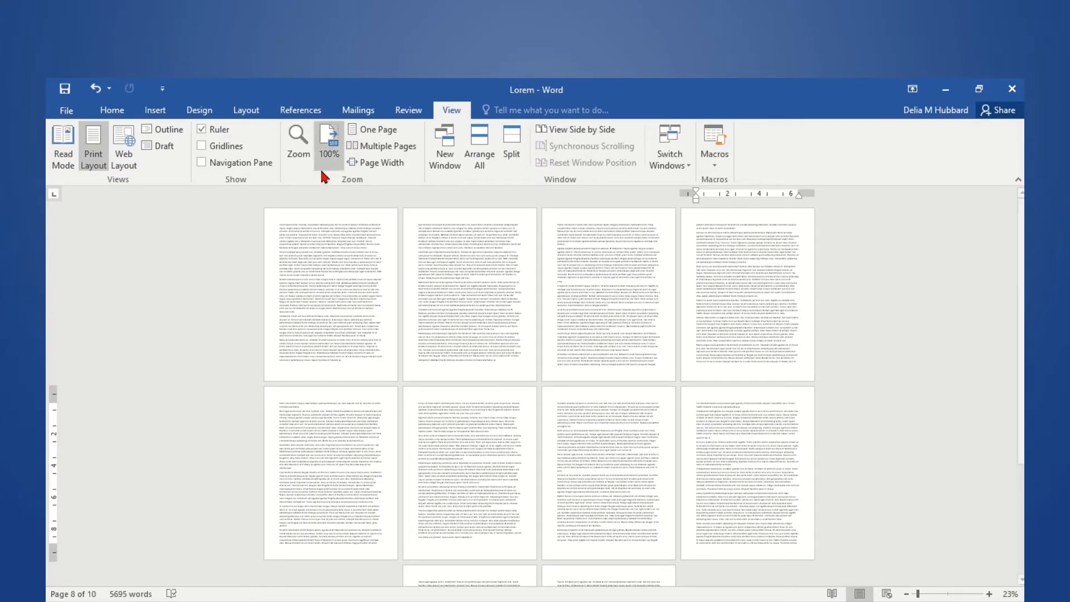
pyautogui.click(307, 148)
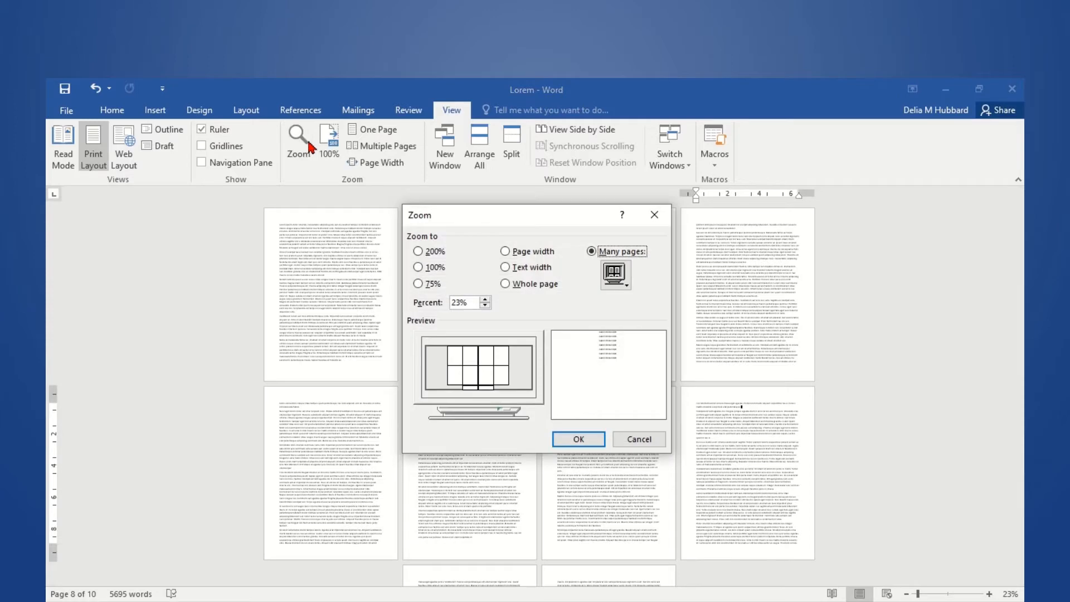
pyautogui.click(615, 274)
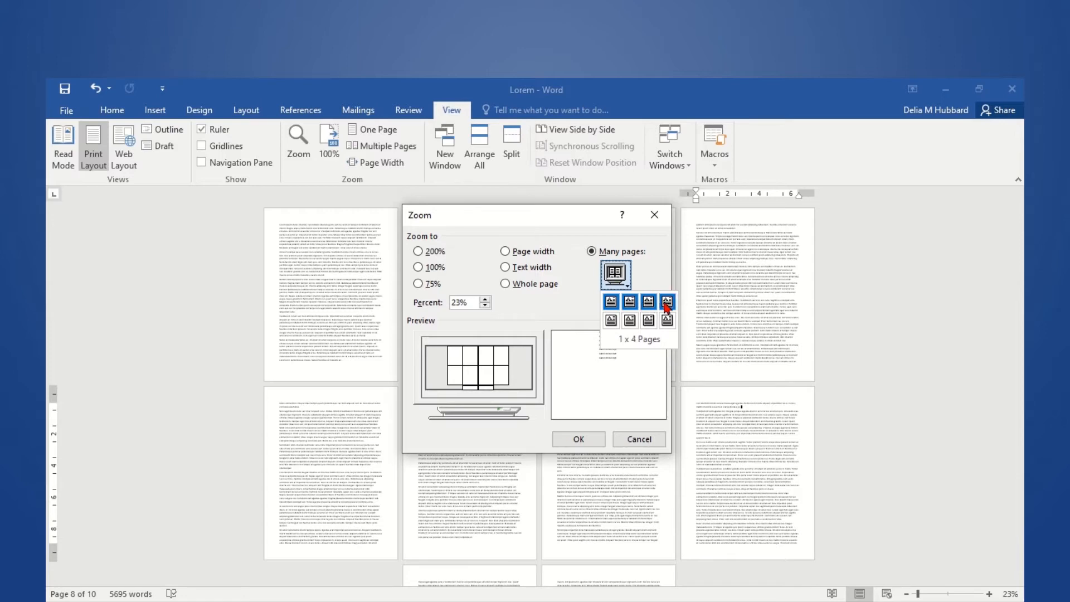
pyautogui.click(633, 326)
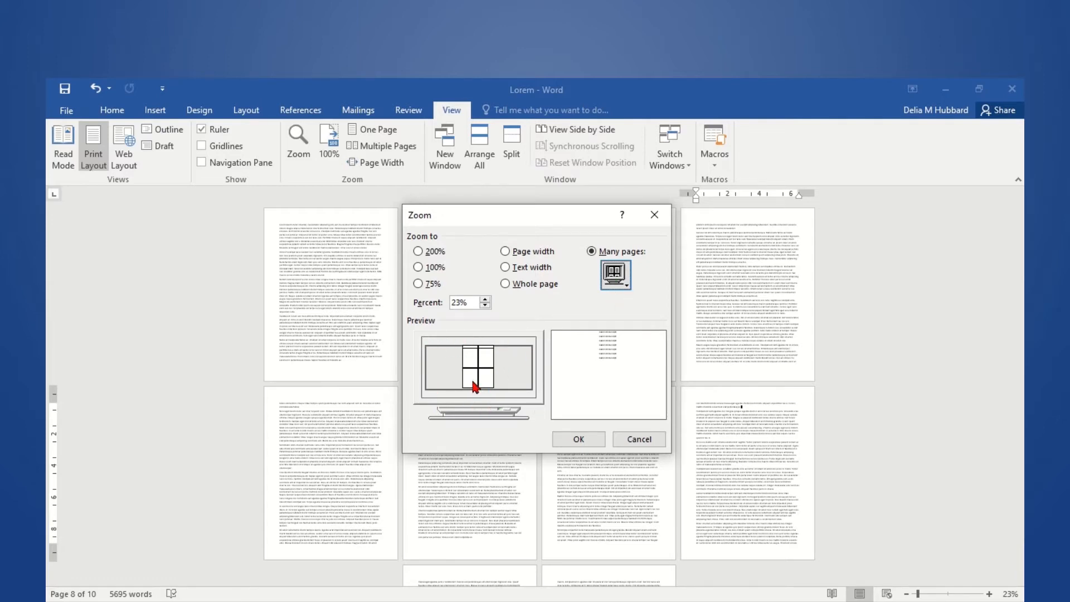
pyautogui.click(579, 440)
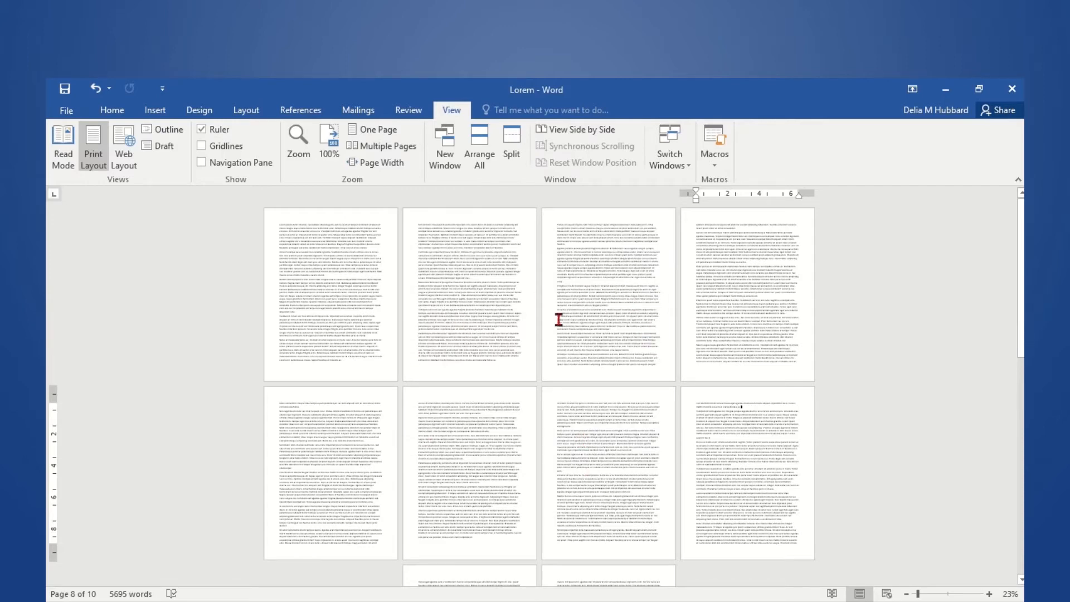
pyautogui.keyDown('shift'); pyautogui.click(613, 333); pyautogui.keyUp('shift')
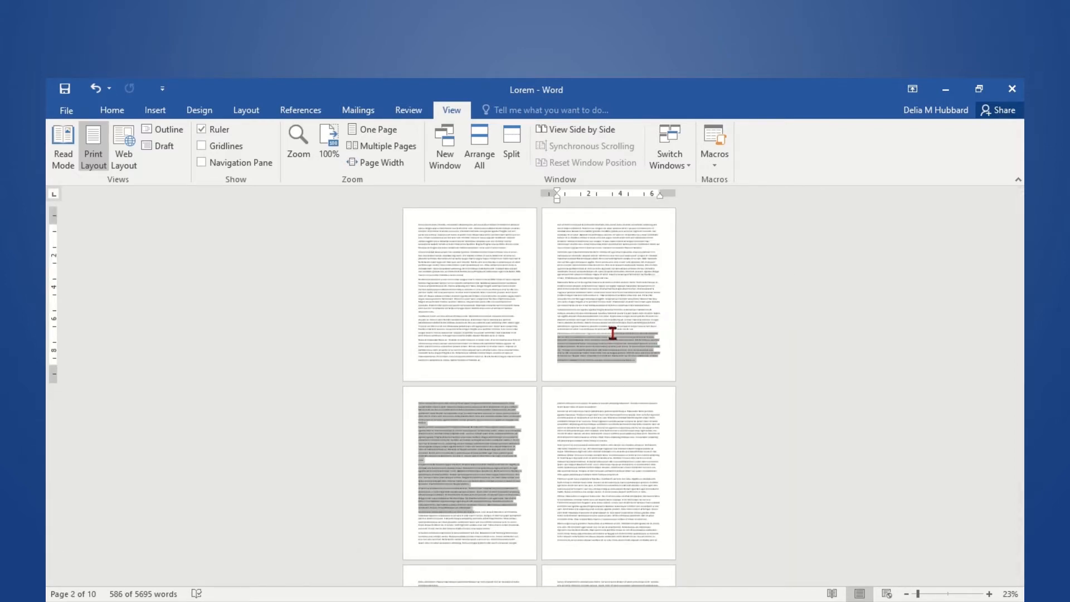
pyautogui.click(613, 334)
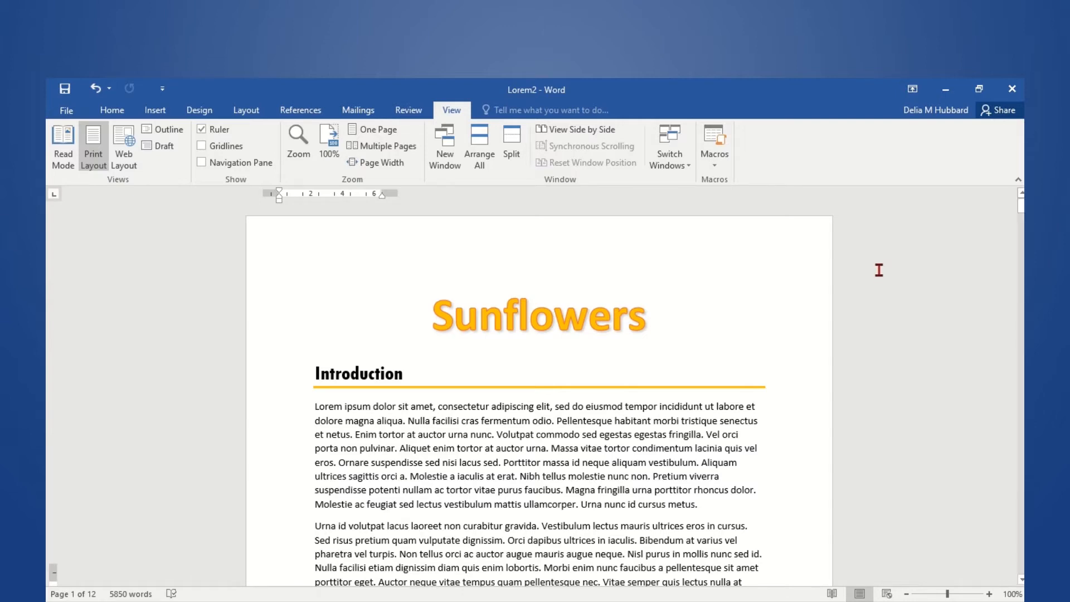
# - Zoom the Sunflowers document to multiple pages and look over the headings, pictures and text boxes on its pages
pyautogui.scroll(-8, 879, 270)
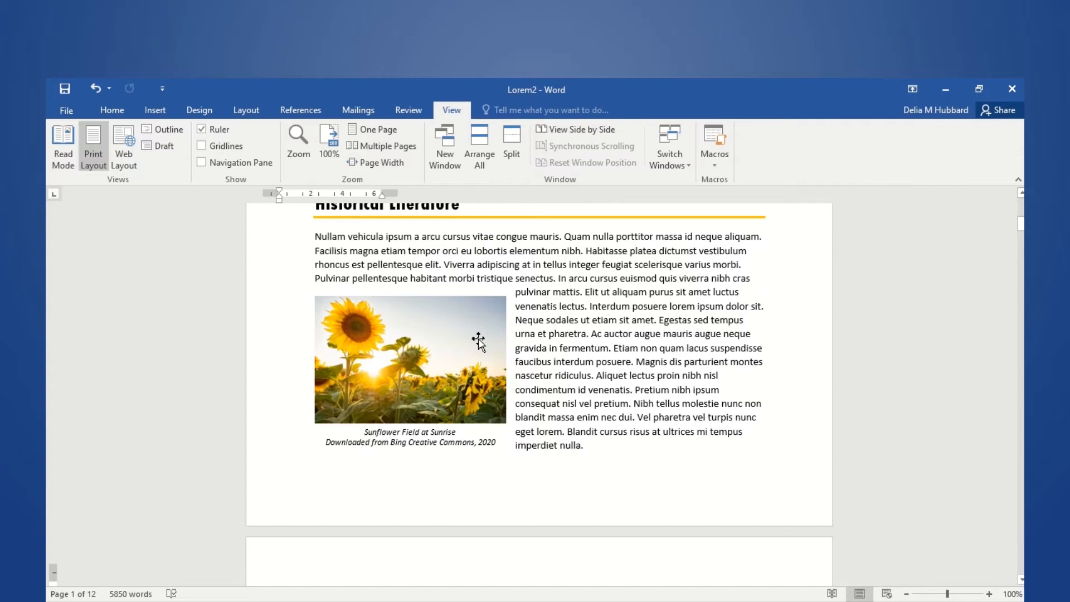
pyautogui.scroll(8, 579, 350)
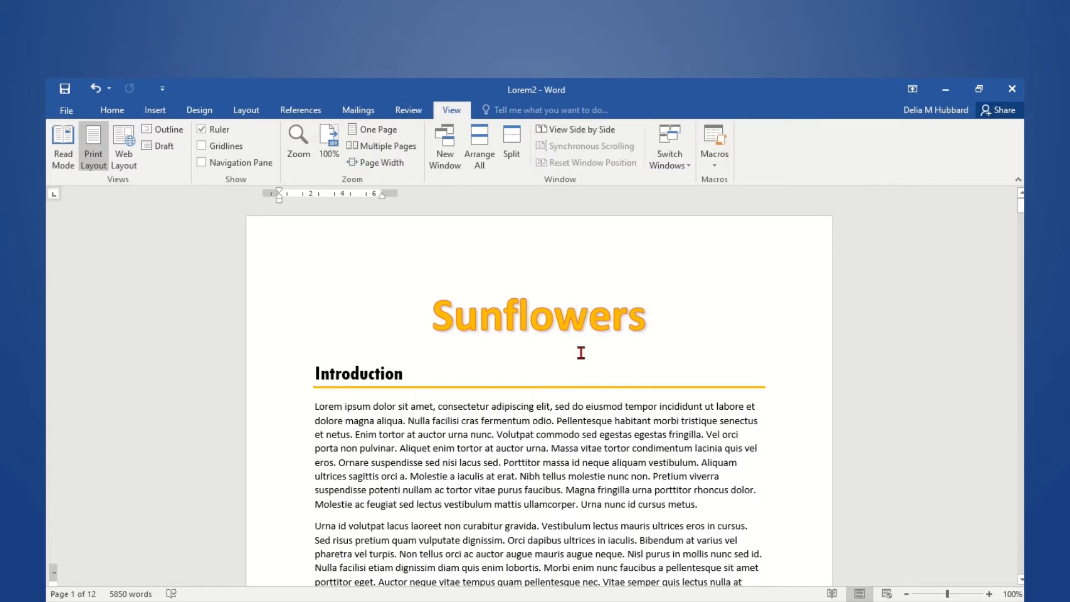
pyautogui.click(393, 149)
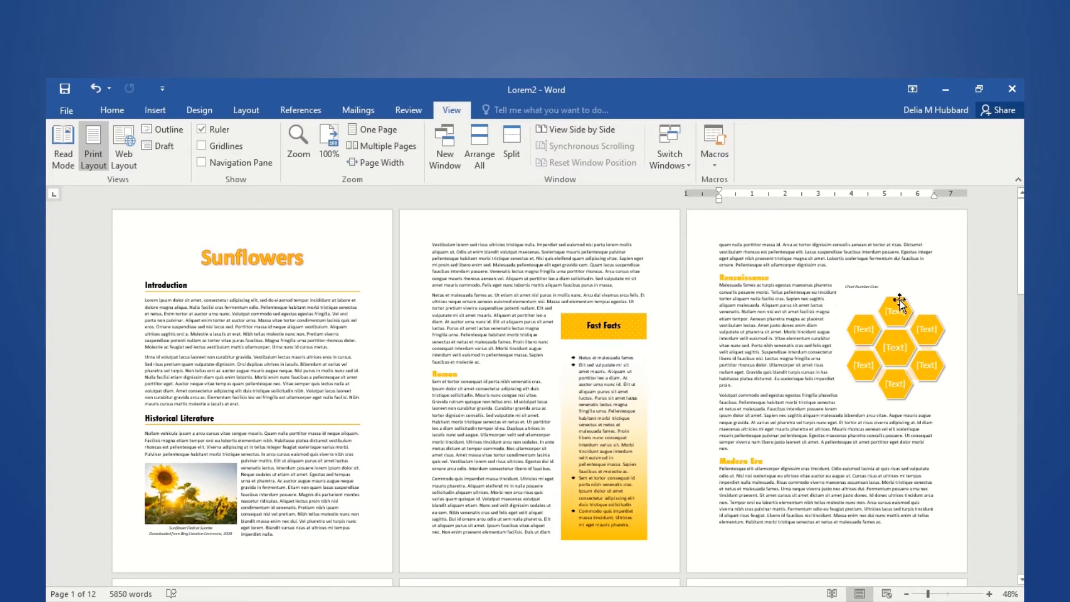
pyautogui.scroll(-10, 900, 301)
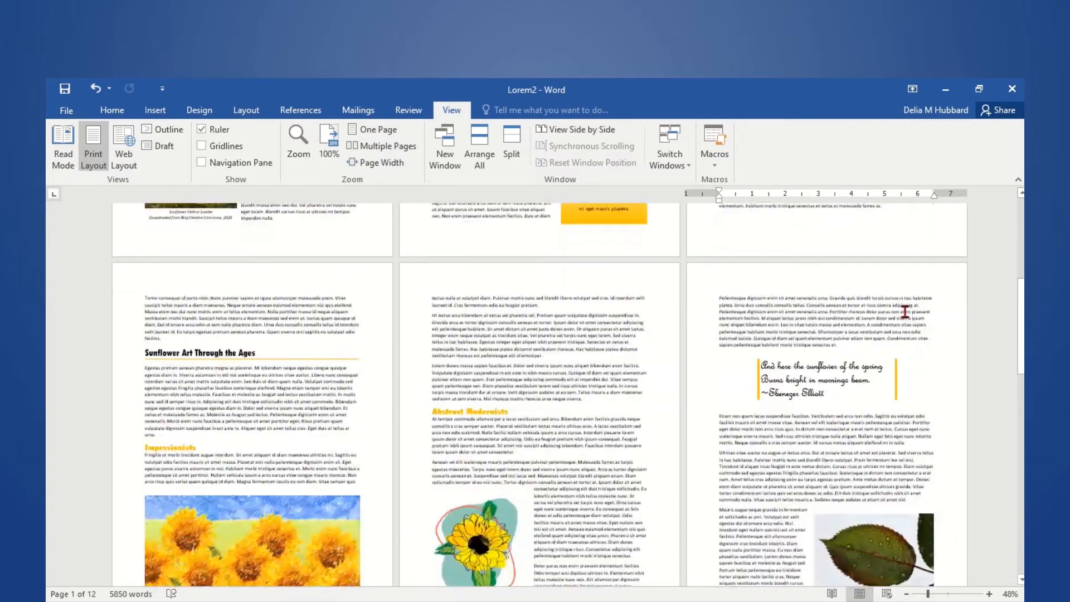
pyautogui.scroll(-3, 904, 312)
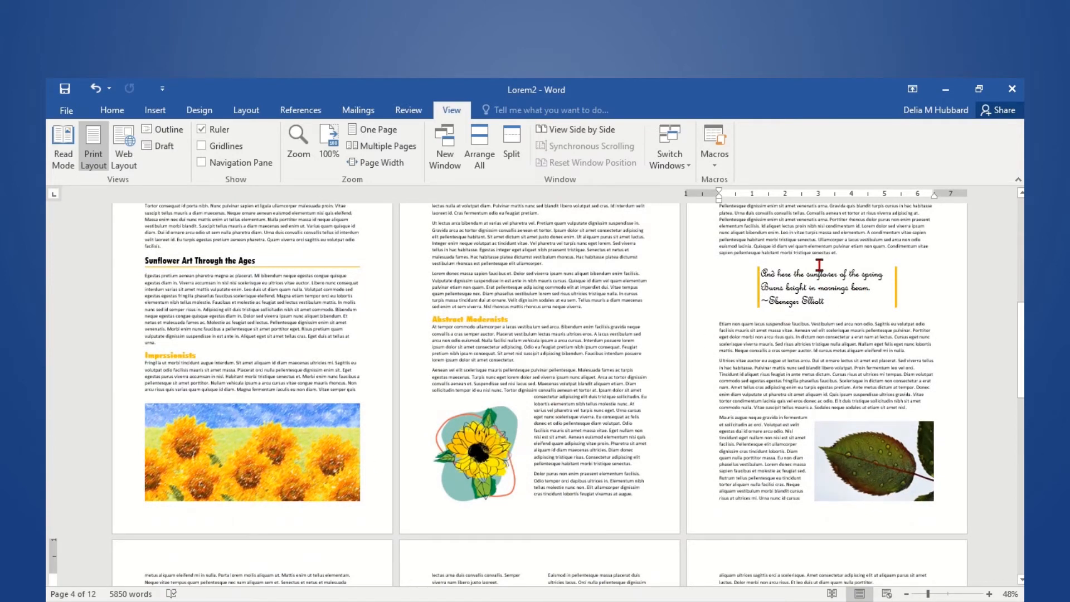
pyautogui.scroll(4, 632, 398)
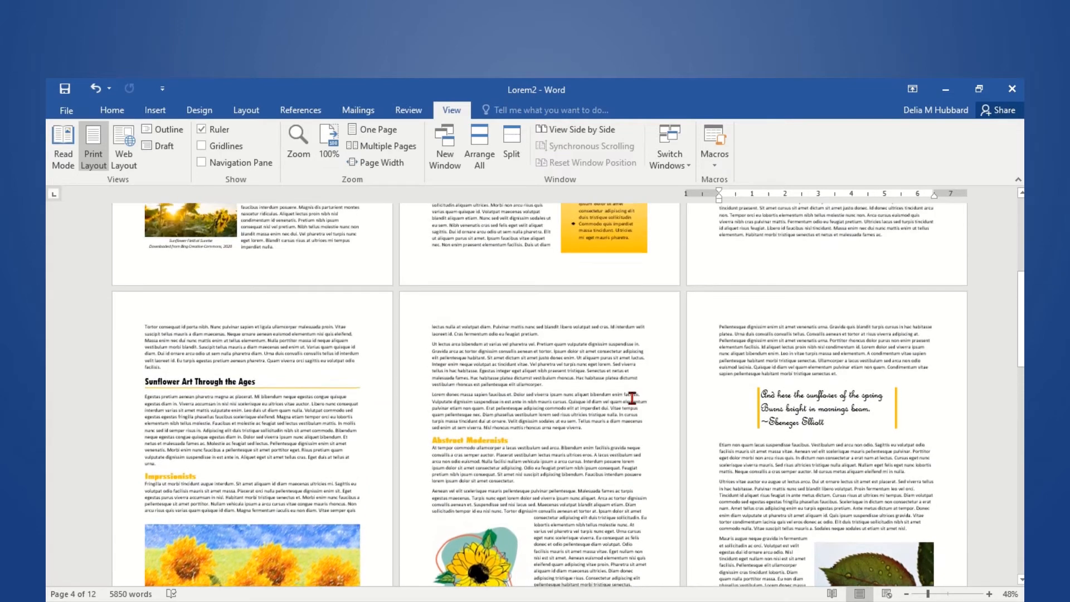
pyautogui.scroll(3, 632, 398)
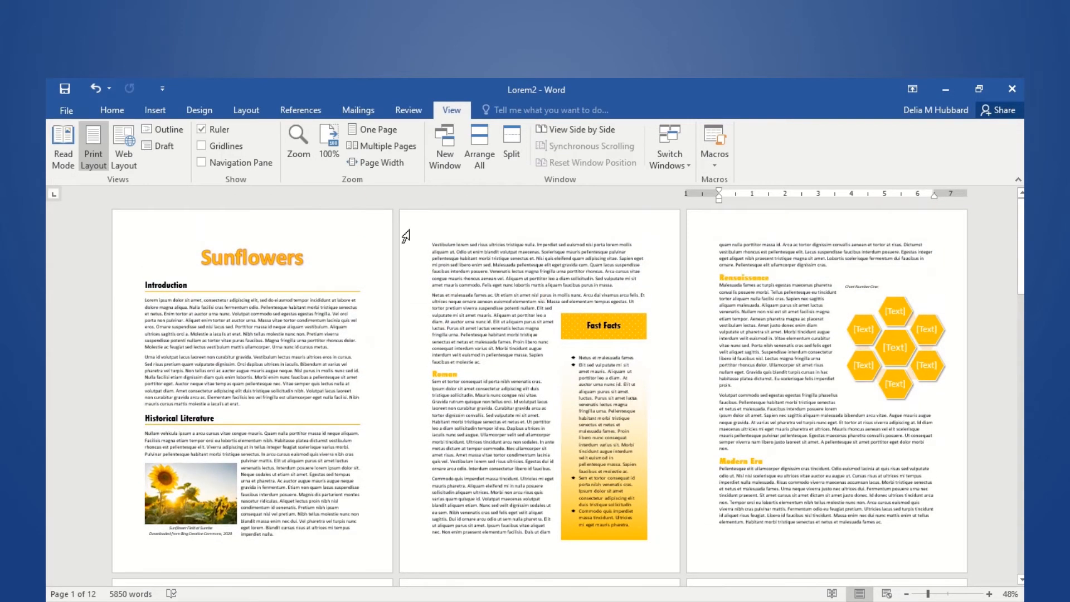
# - Set the Sunflowers document's zoom to many pages with a 1 x 4 page arrangement
pyautogui.click(298, 146)
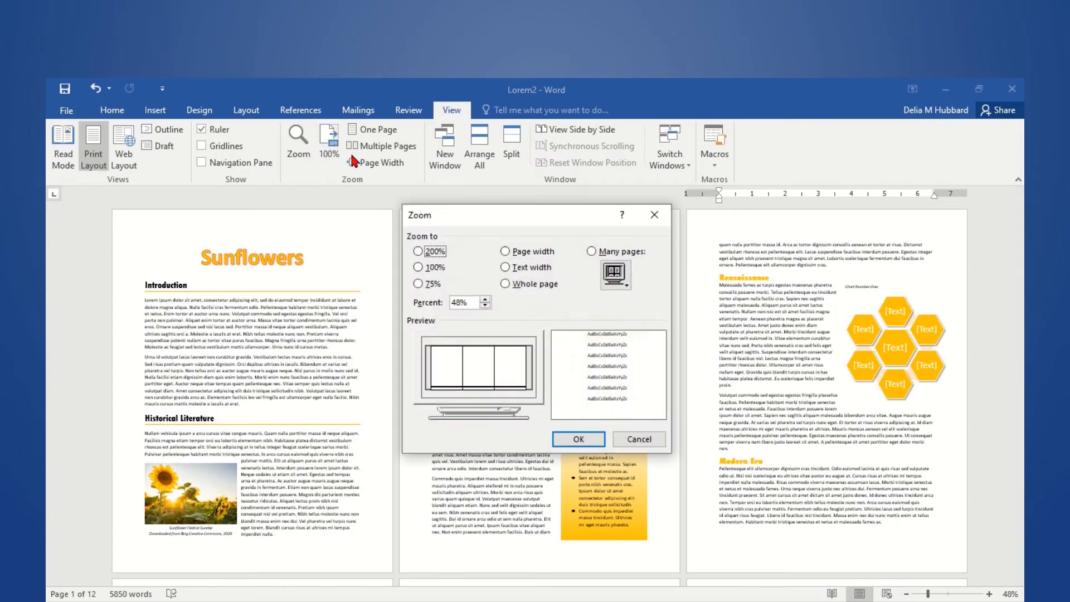
pyautogui.click(623, 271)
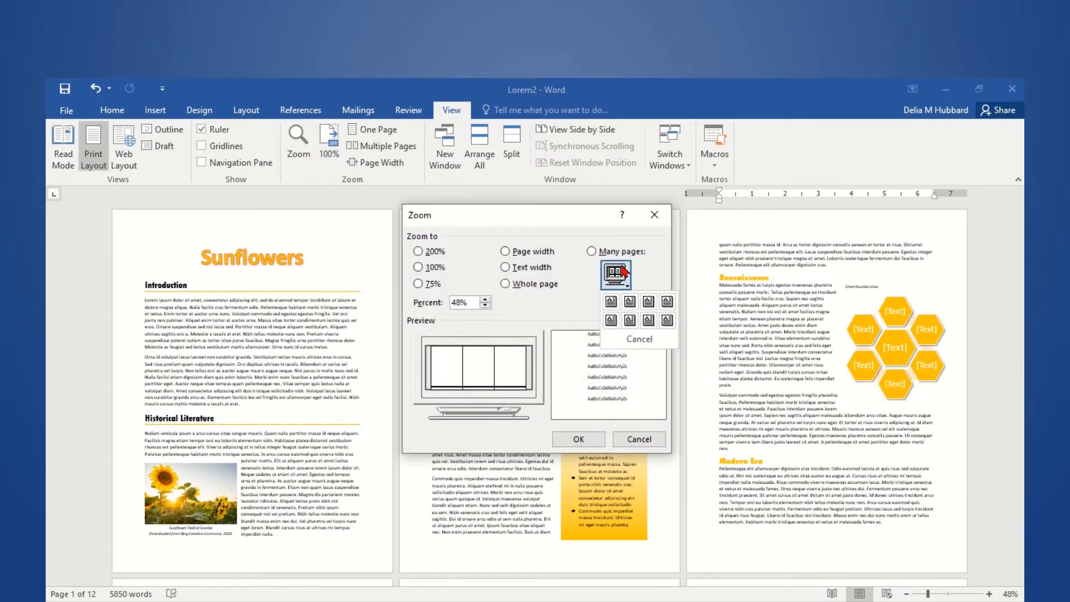
pyautogui.click(668, 304)
pyautogui.click(591, 439)
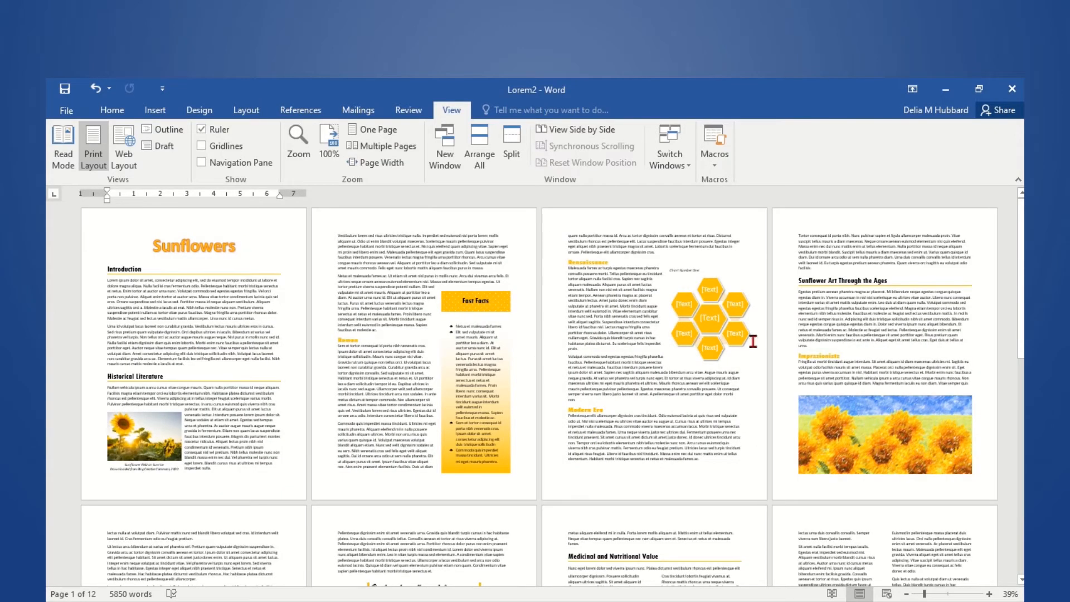
# - Change the Sunflowers document's many-pages zoom to a 2 x 4 arrangement and look over all its pages
pyautogui.click(305, 163)
pyautogui.click(615, 274)
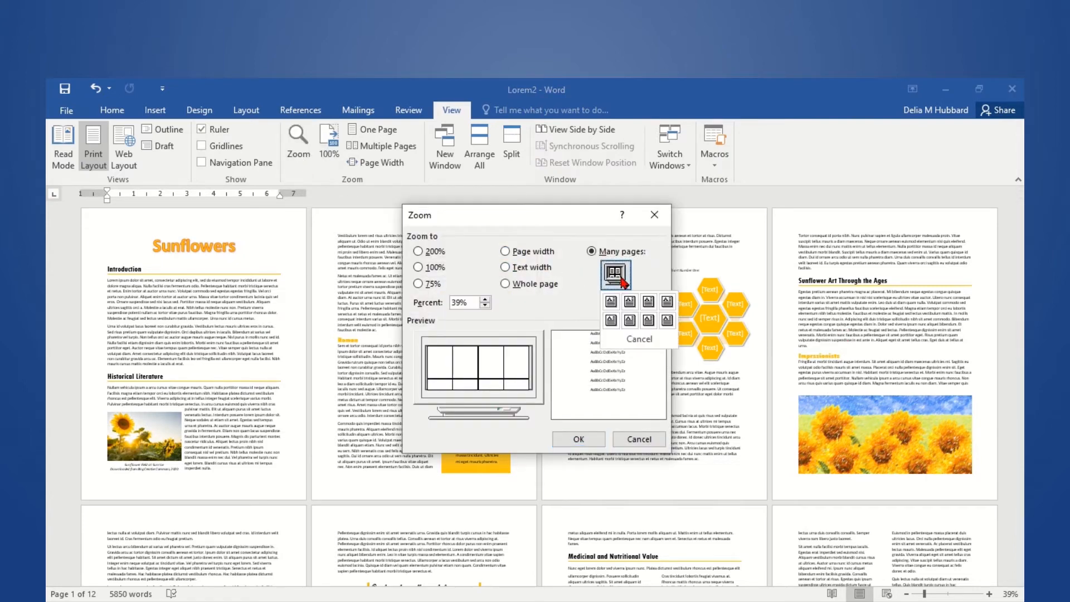
pyautogui.click(667, 321)
pyautogui.click(602, 440)
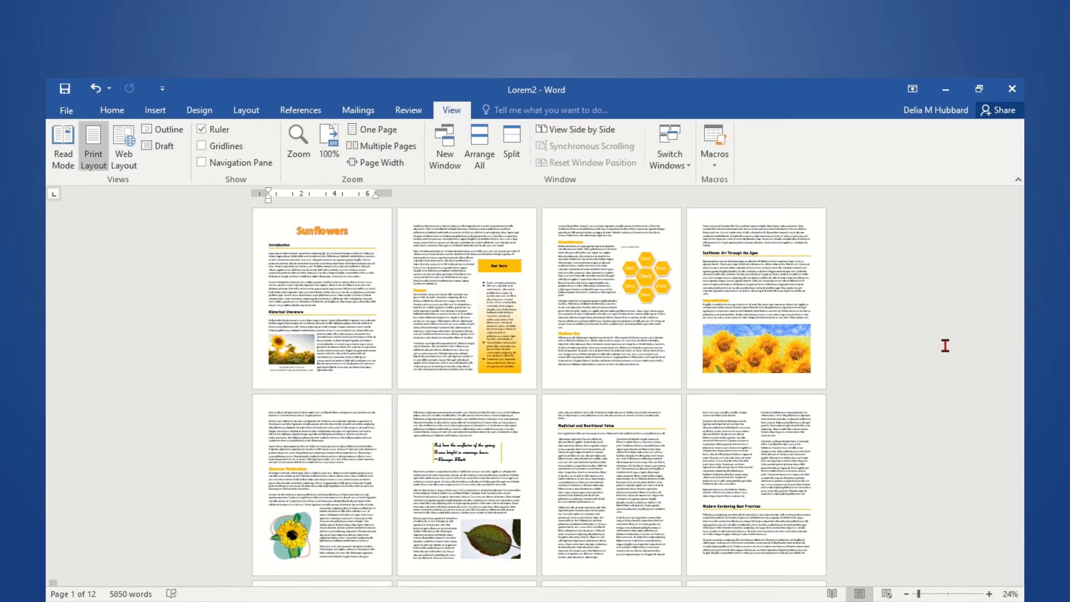
pyautogui.scroll(-1, 946, 346)
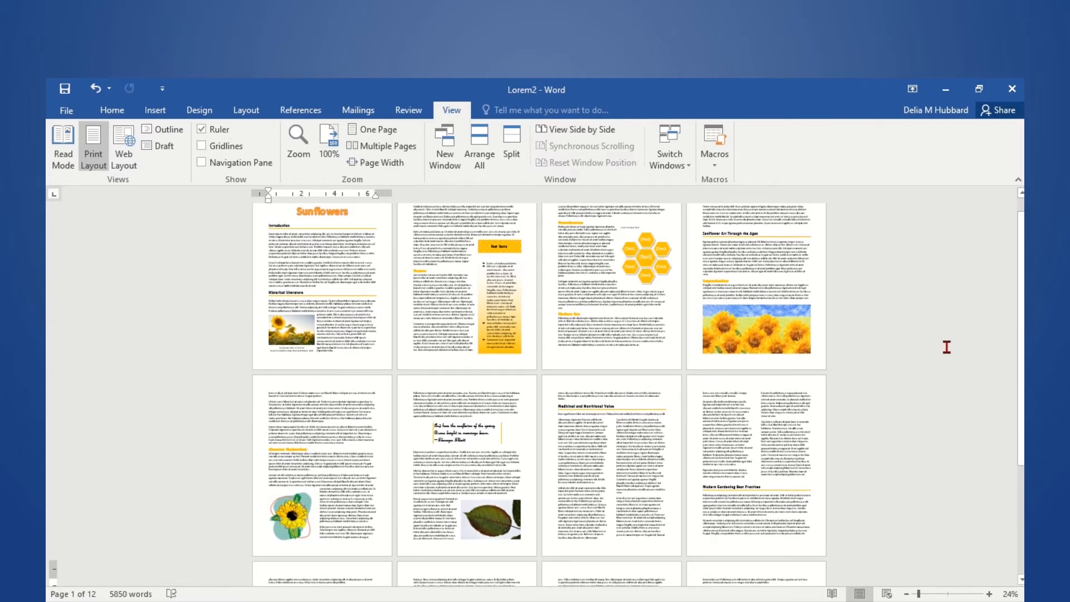
pyautogui.scroll(-1, 946, 346)
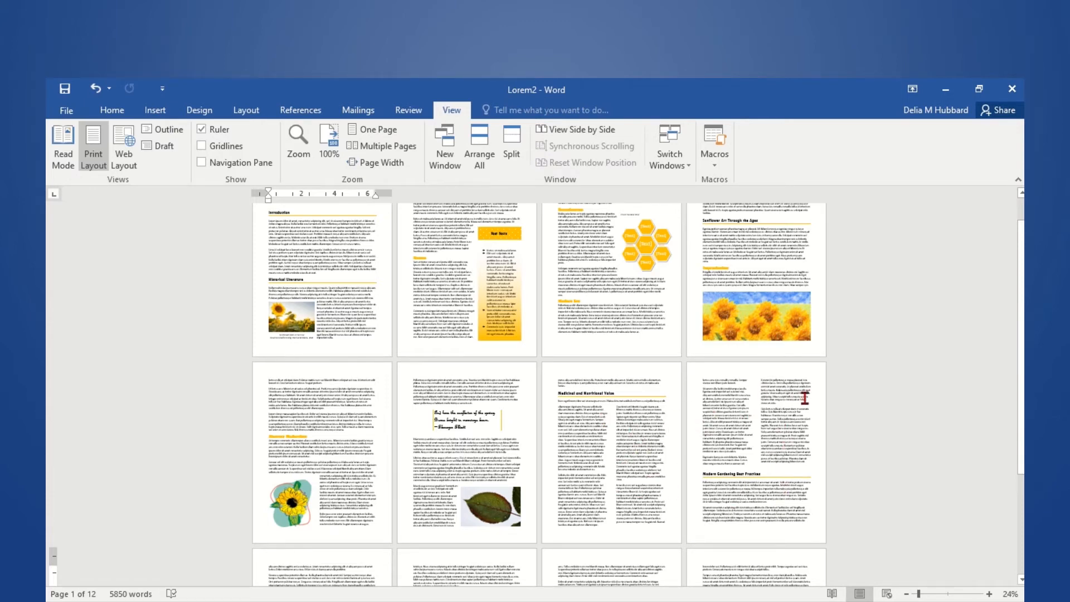
pyautogui.scroll(-5, 803, 398)
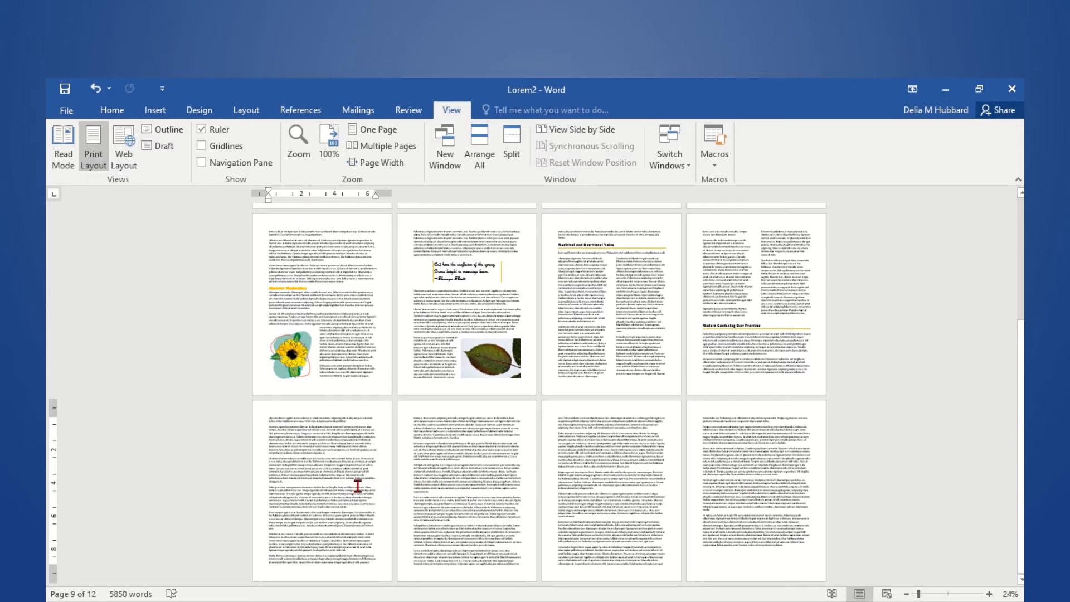
pyautogui.scroll(5, 355, 486)
pyautogui.scroll(1, 368, 484)
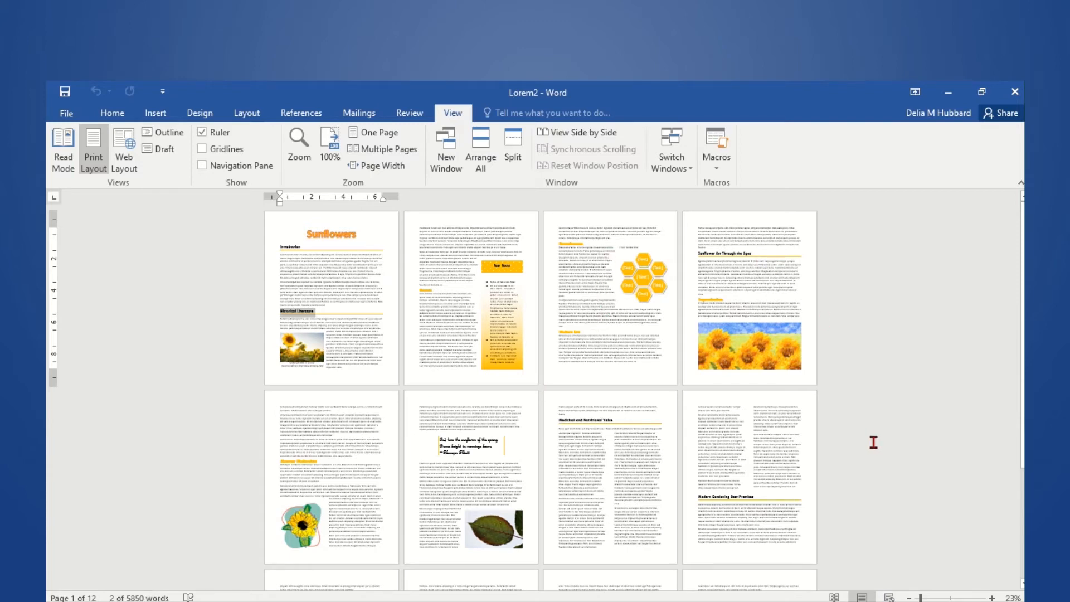
# - Select the entire document and justify its text while several pages are displayed
pyautogui.hotkey('ctrl', 'a')
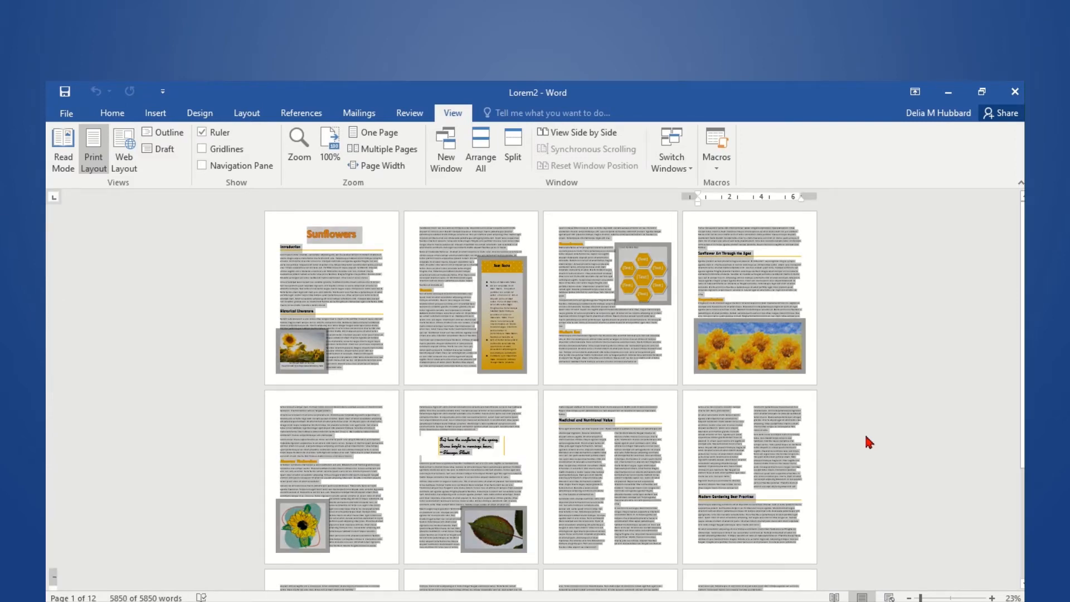
pyautogui.click(112, 114)
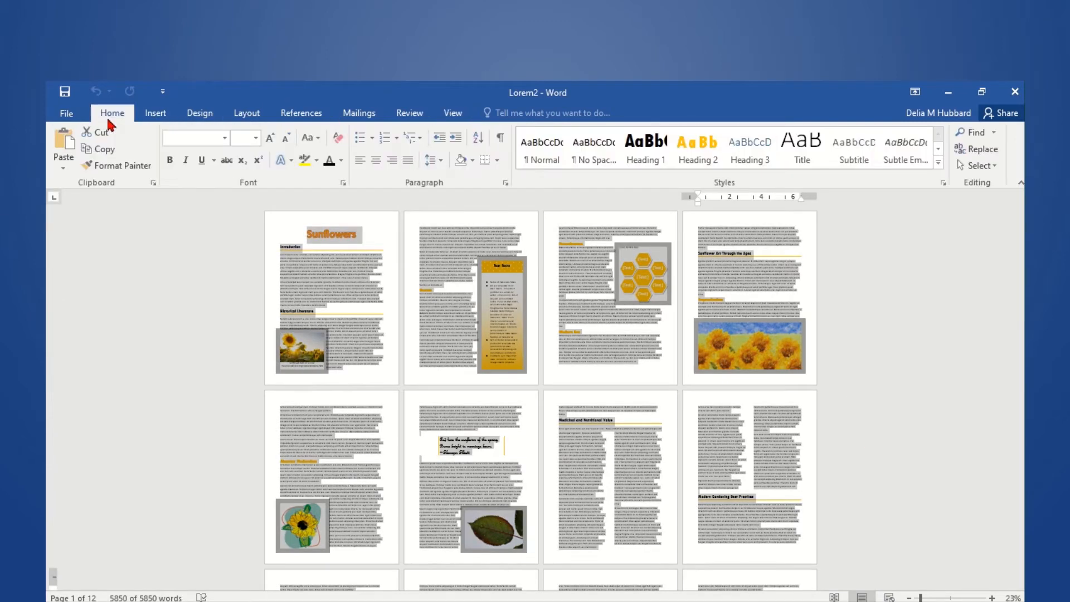
pyautogui.click(410, 162)
pyautogui.click(388, 217)
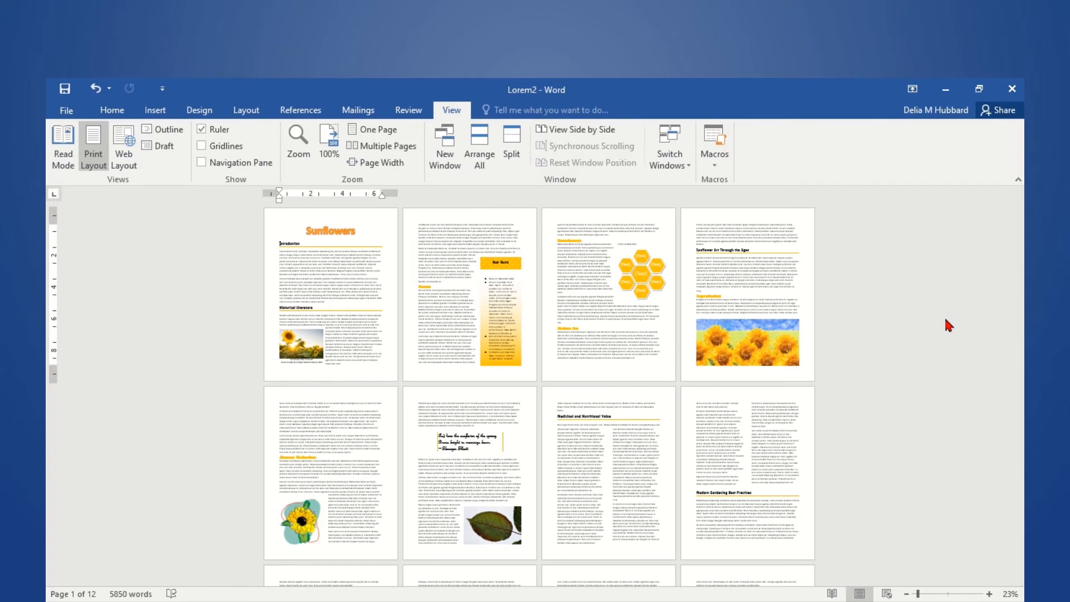
# - Zoom the Sunflowers document to 100% and from there to page width
pyautogui.click(332, 156)
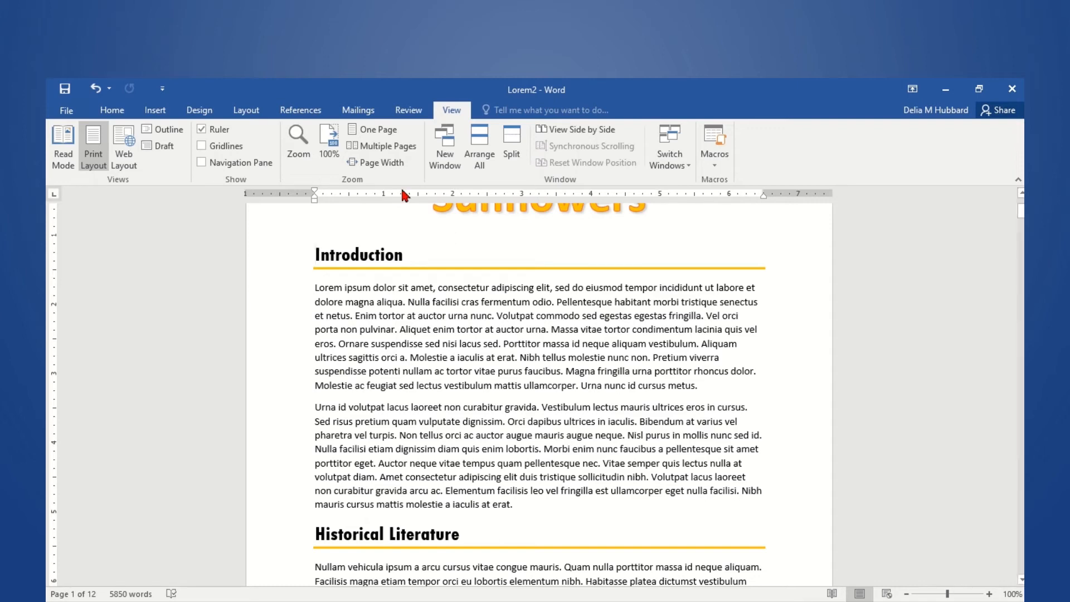
pyautogui.click(377, 166)
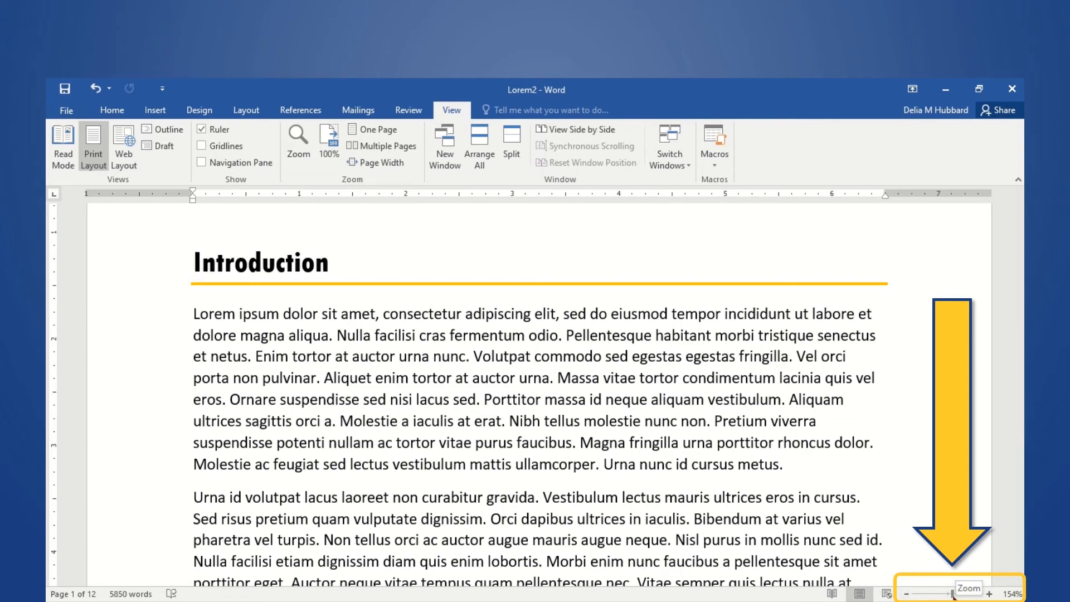
# - Use the zoom slider to zoom out to 100%, further out to 60%, and back in to 100%
pyautogui.moveTo(953, 594); pyautogui.dragTo(948, 595)
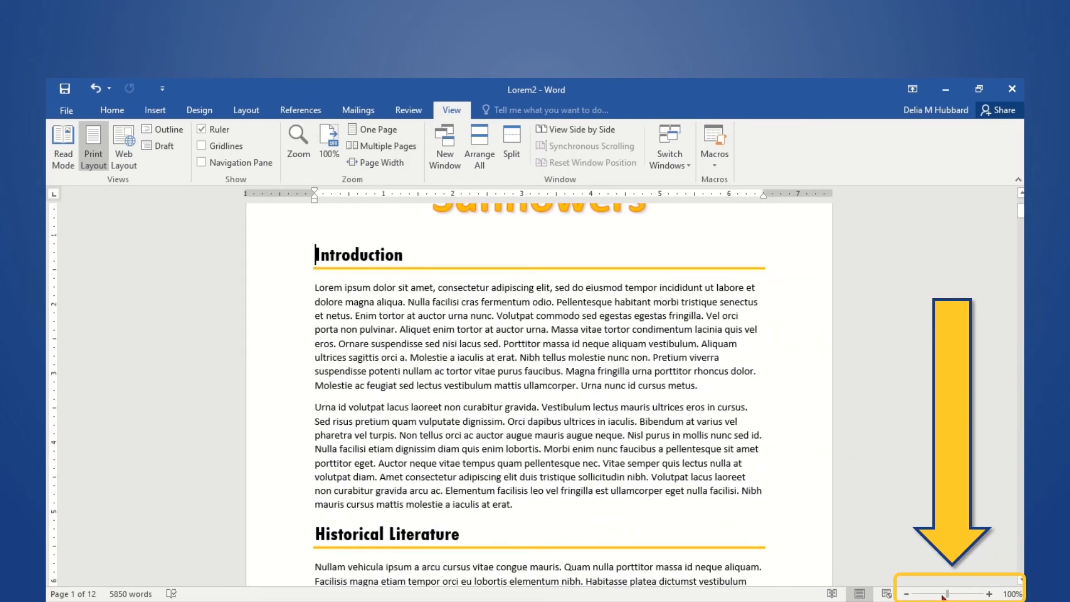
pyautogui.moveTo(943, 598); pyautogui.dragTo(934, 597)
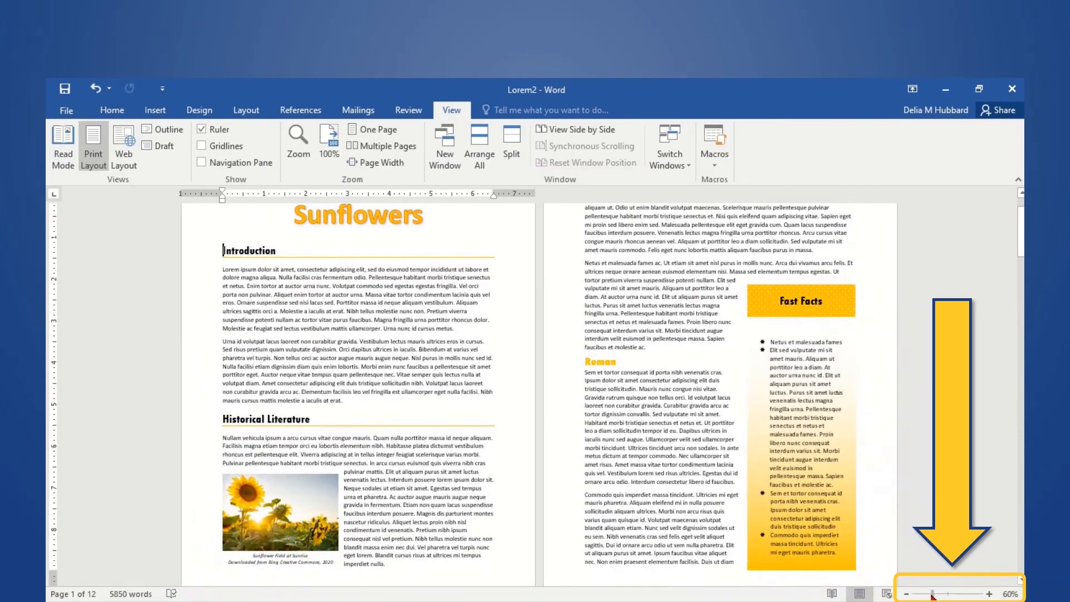
pyautogui.moveTo(933, 597); pyautogui.dragTo(952, 597)
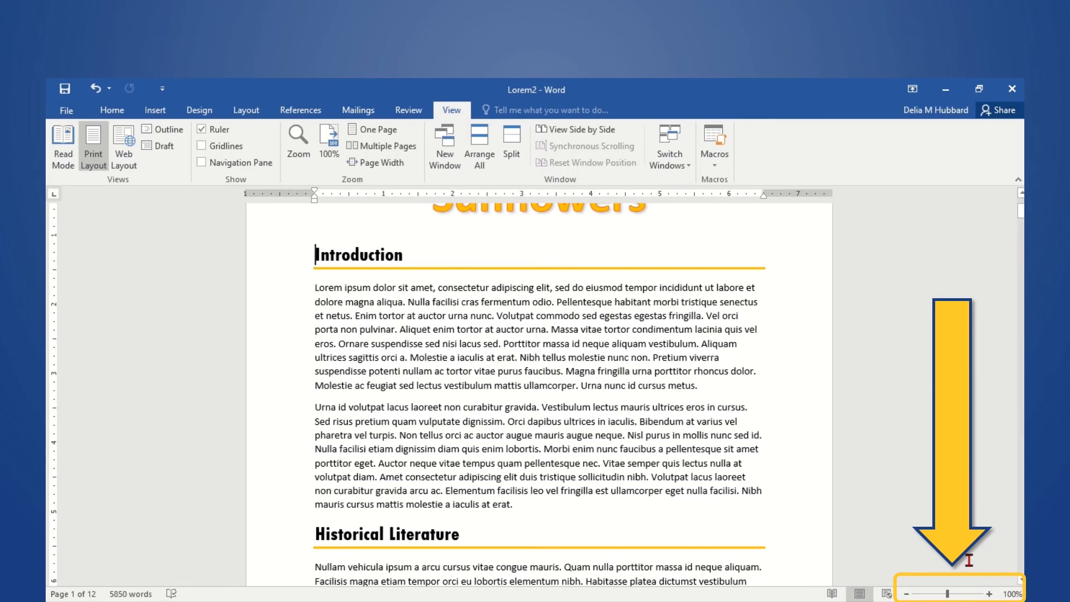
# - Zoom the Sunflowers document out in 10% increments to 40%
pyautogui.click(907, 595)
pyautogui.click(907, 594)
pyautogui.click(907, 595)
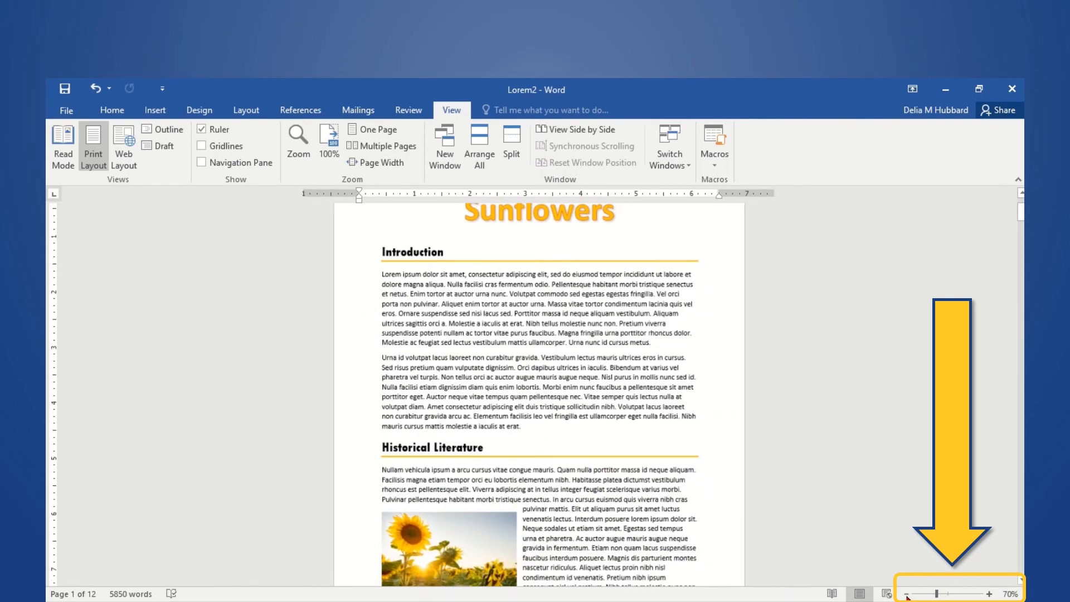
pyautogui.click(906, 594)
pyautogui.click(907, 594)
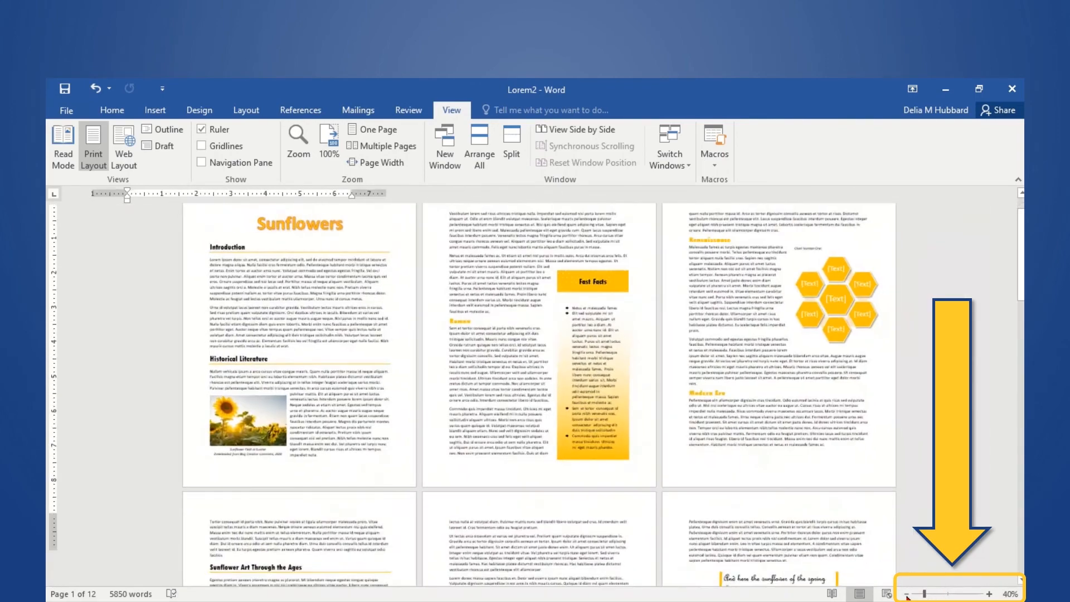
pyautogui.click(906, 594)
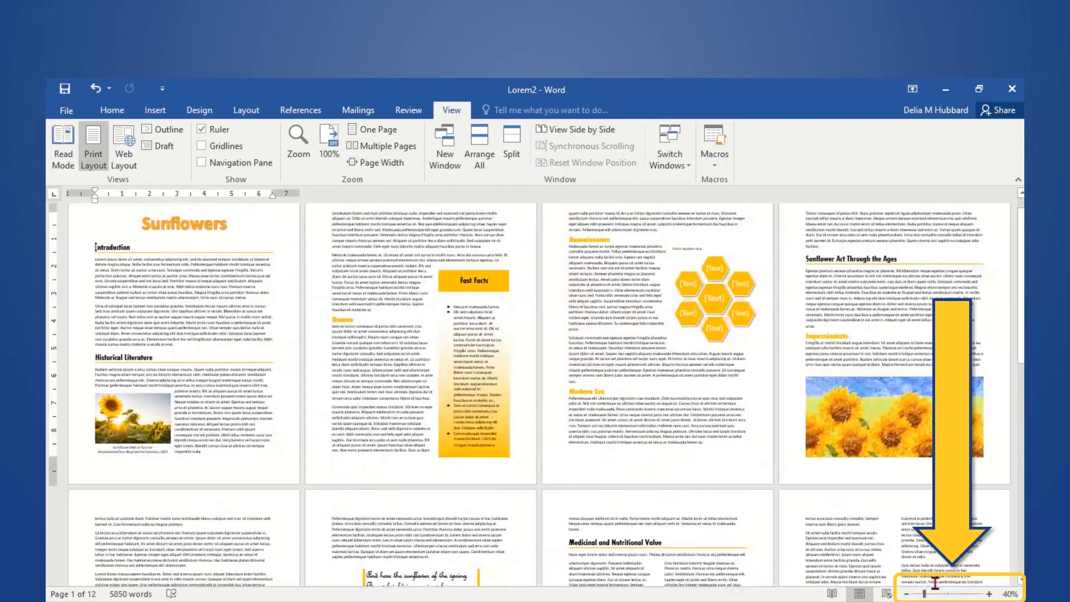
# - Zoom the Sunflowers document back in by 10% increments, through 100% and up to 140%
pyautogui.click(991, 595)
pyautogui.click(991, 594)
pyautogui.click(991, 594)
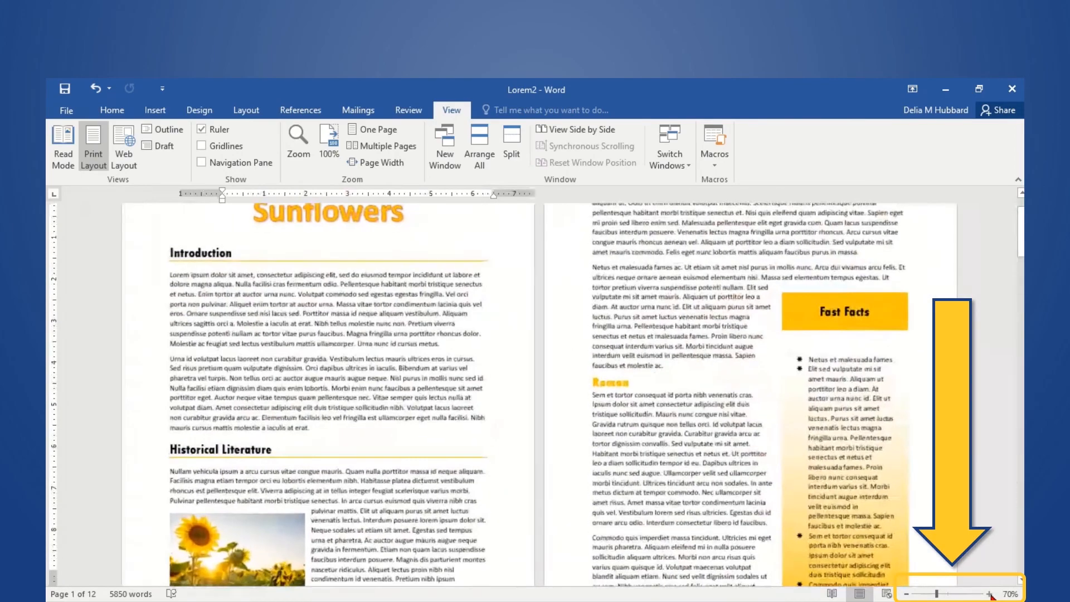
pyautogui.click(990, 594)
pyautogui.click(991, 594)
pyautogui.click(991, 594)
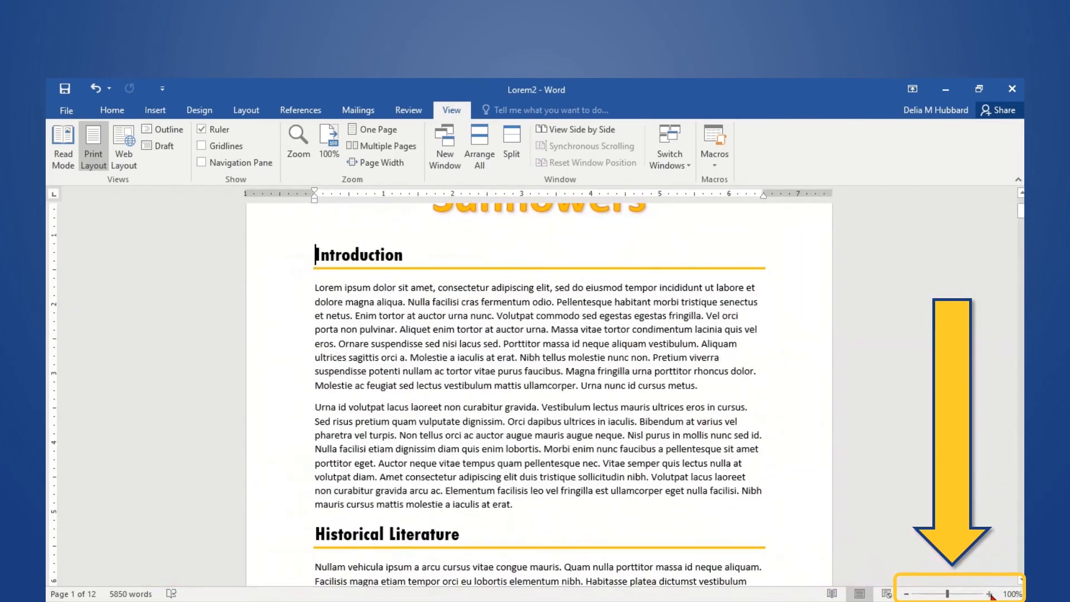
pyautogui.click(991, 594)
pyautogui.click(990, 594)
pyautogui.click(991, 594)
pyautogui.click(990, 594)
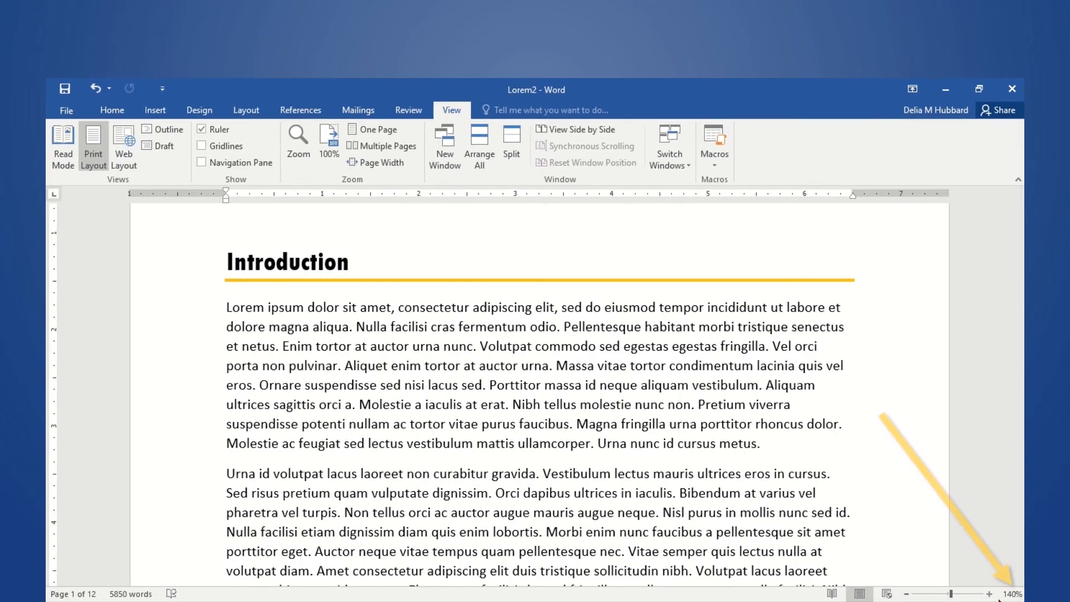
# - Set a custom zoom percentage of 115% for the document in the Zoom dialog
pyautogui.click(1012, 595)
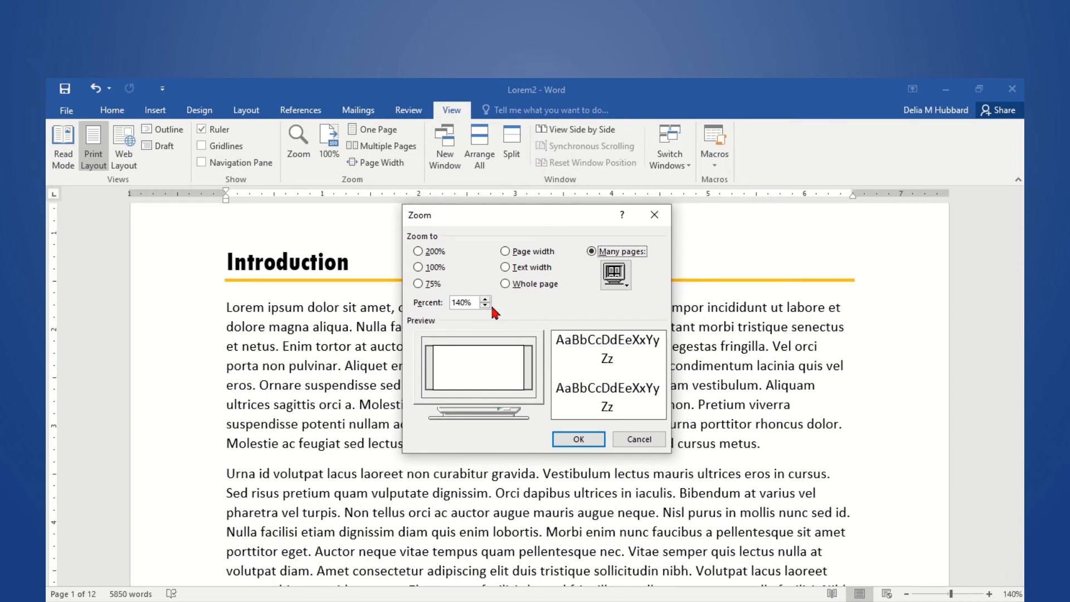
pyautogui.doubleClick(465, 302)
pyautogui.write('115')
pyautogui.click(579, 441)
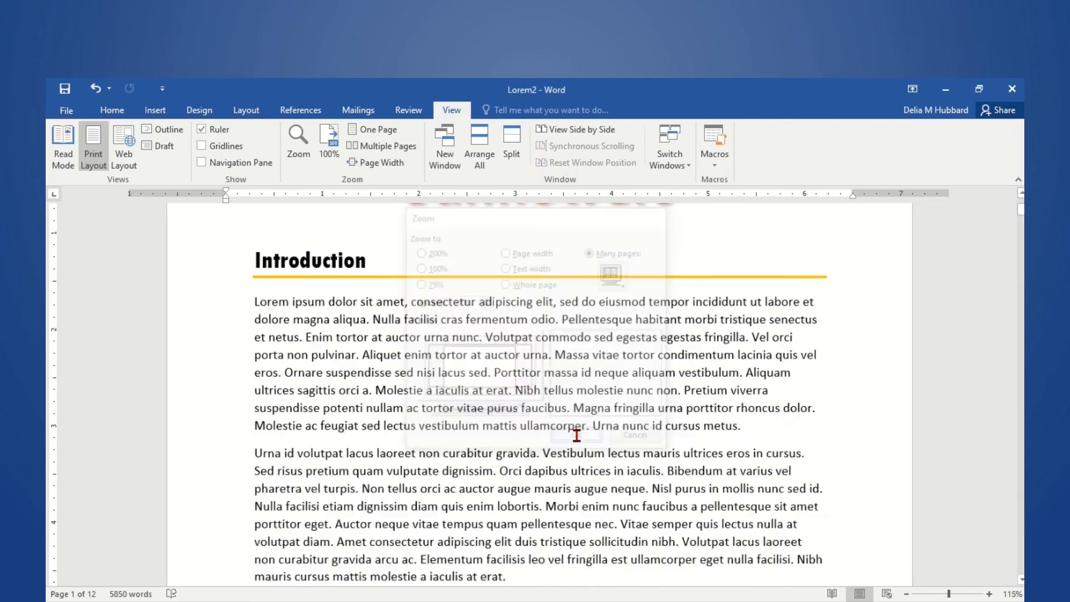